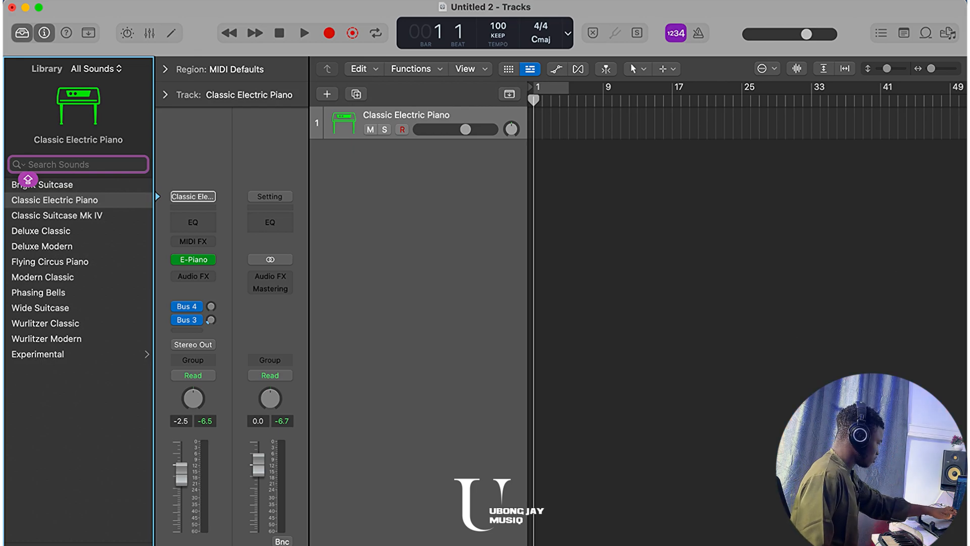
Search the sound library for "EPI" and load the Epic Cloud Formation patch on the track
type("EPI")
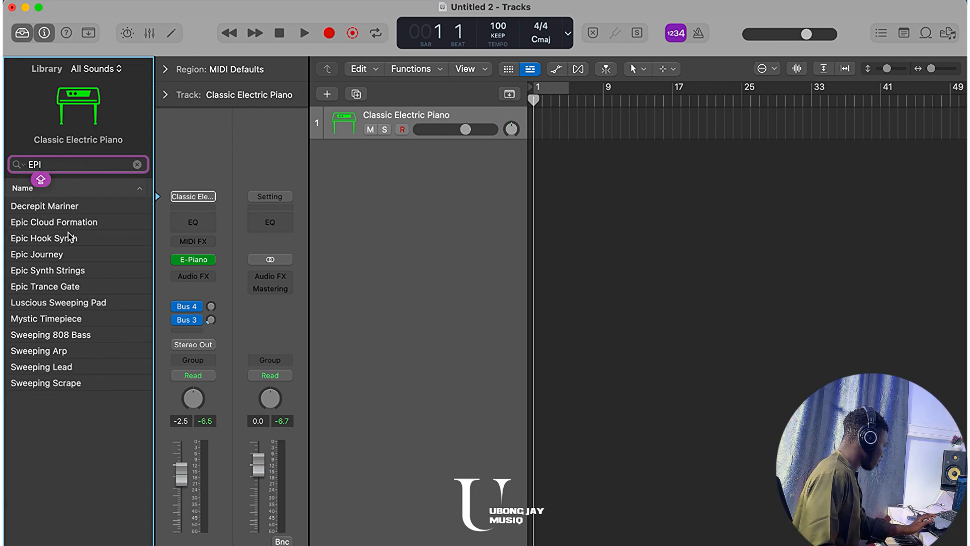
left_click(66, 227)
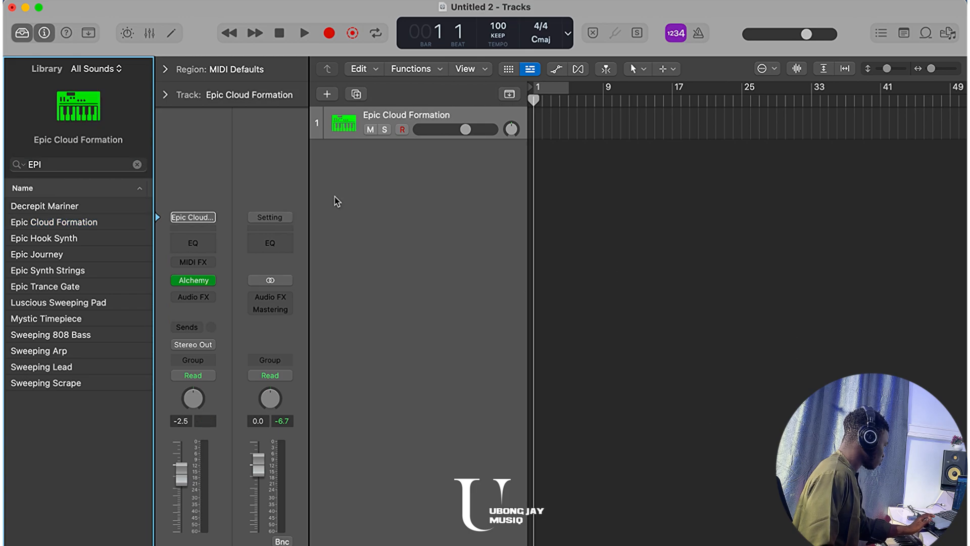
Show the toolbar and turn on Track Zoom for the Epic Cloud Formation track
left_click(87, 34)
left_click(116, 81)
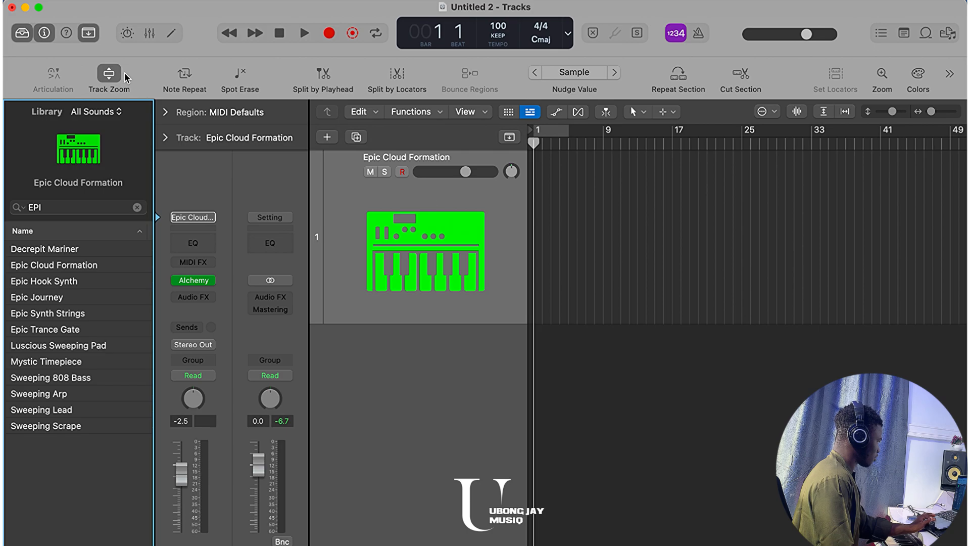
left_click(88, 34)
left_click(88, 34)
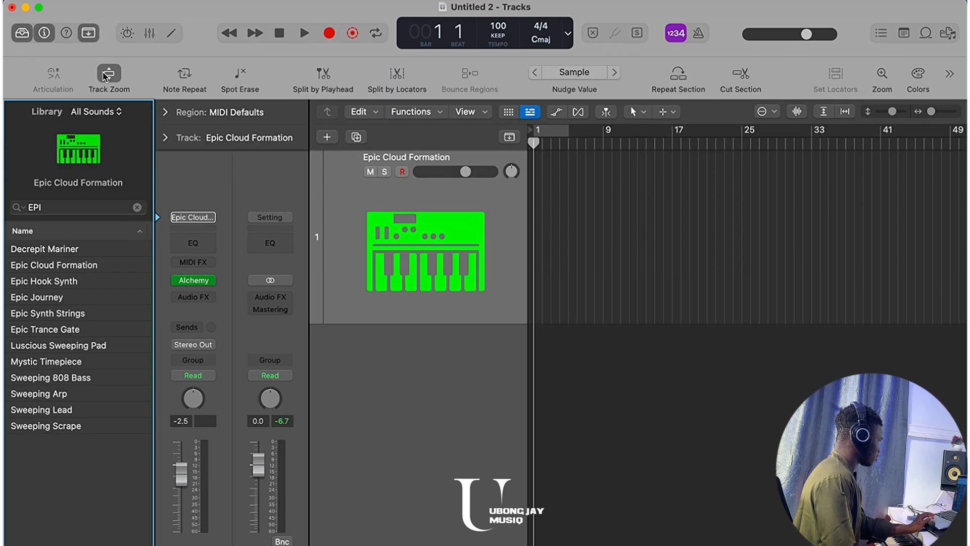
left_click(105, 76)
left_click(105, 76)
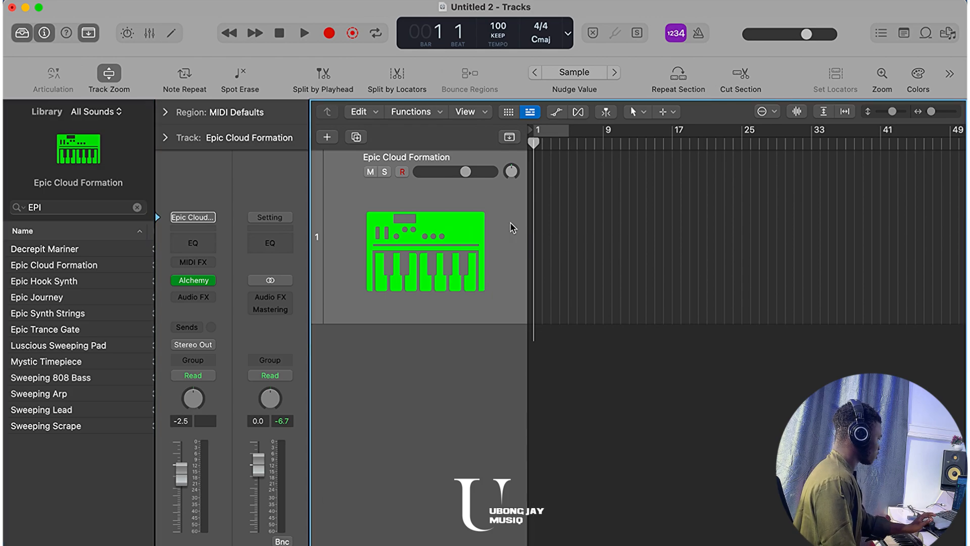
In an enlarged Piano Roll, draw four stacked notes, A#3, E4, F#4 and B4, at the start of bar 1
key("e")
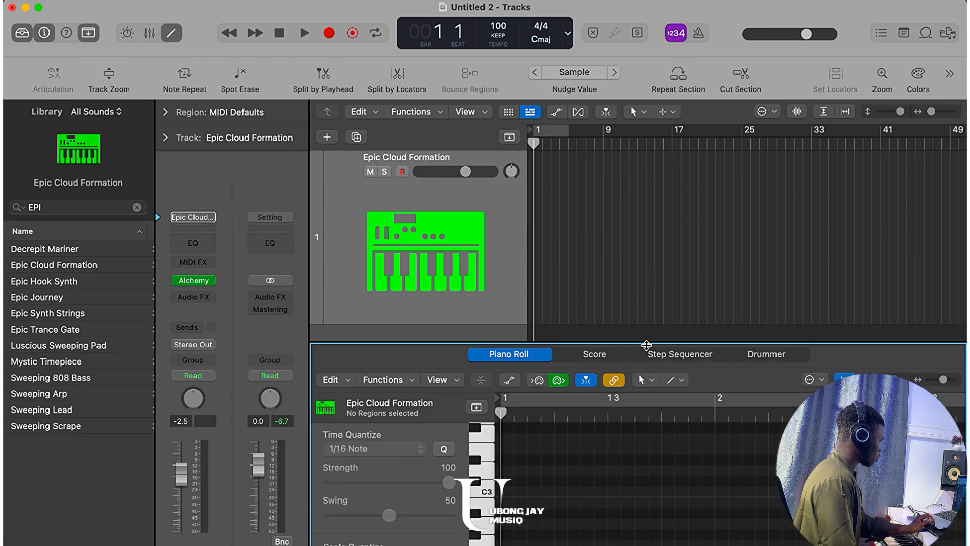
left_click_drag(646, 345, 632, 146)
scroll(556, 385, "up", 5)
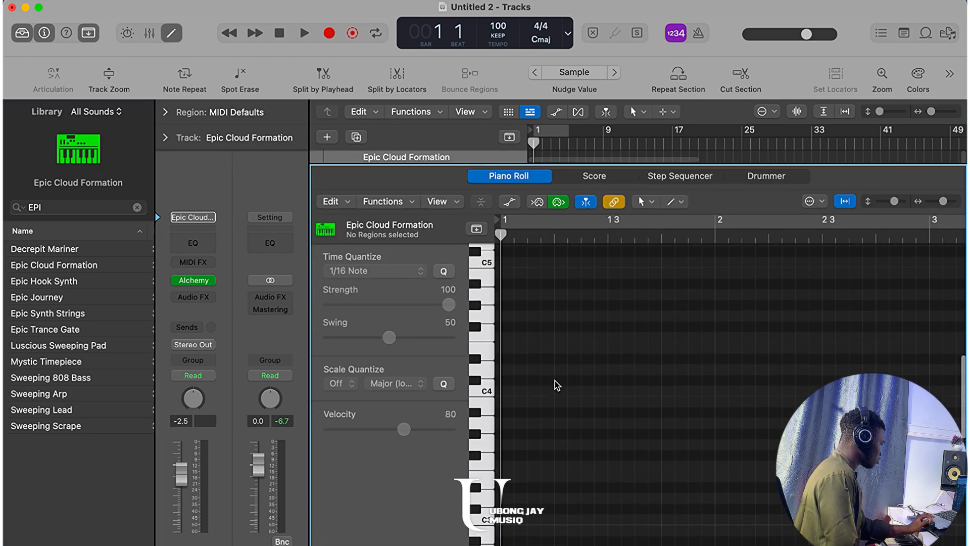
left_click(509, 417, "super")
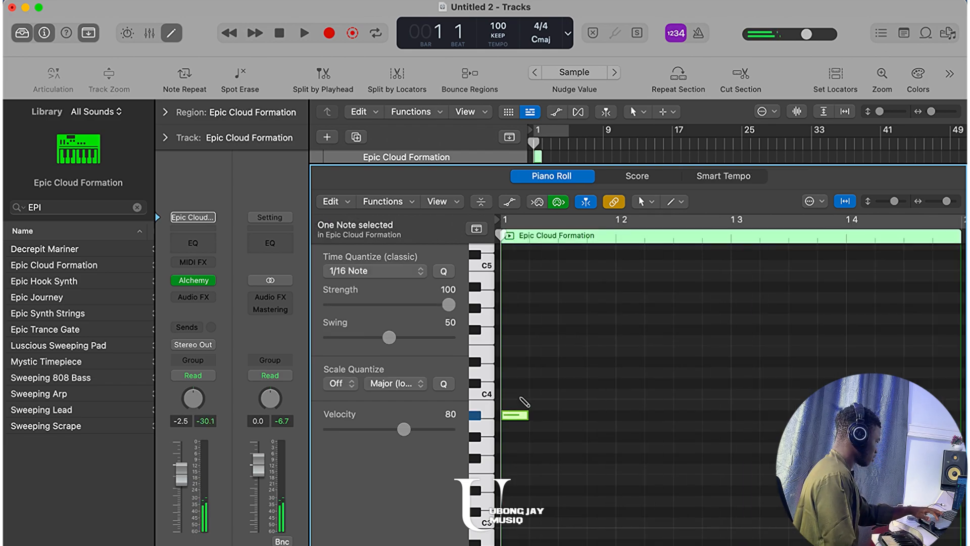
left_click(510, 350, "super")
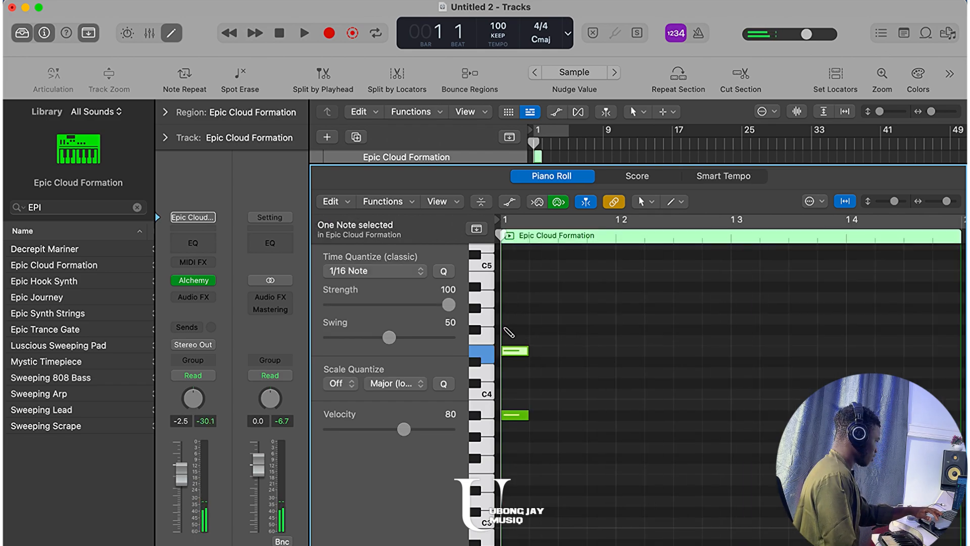
left_click(506, 329, "super")
left_click(509, 276, "super")
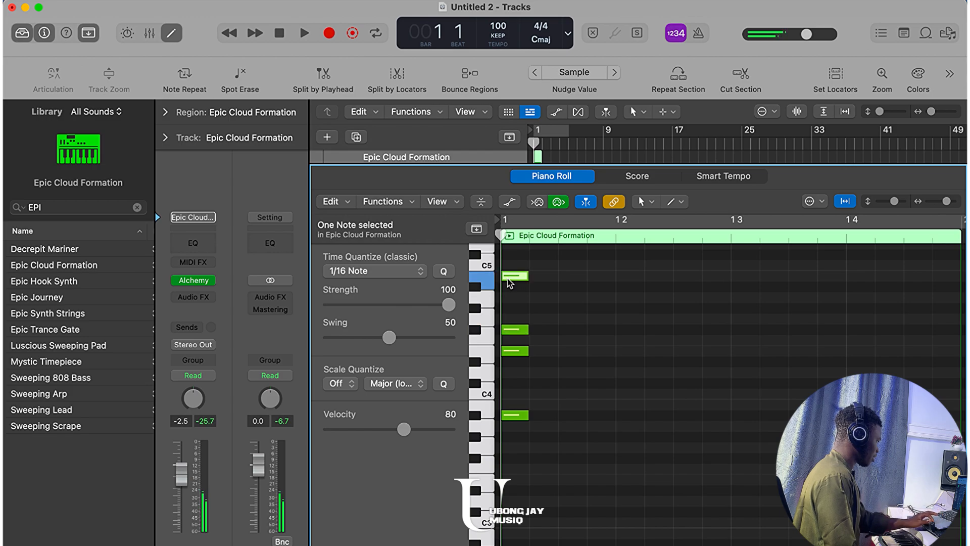
Move the chord's lowest note up one semitone to B3
left_click_drag(545, 271, 516, 401)
left_click(532, 424)
left_click(516, 411)
Lengthen all four chord notes together to about three beats and close the Piano Roll
left_click_drag(565, 422, 457, 255)
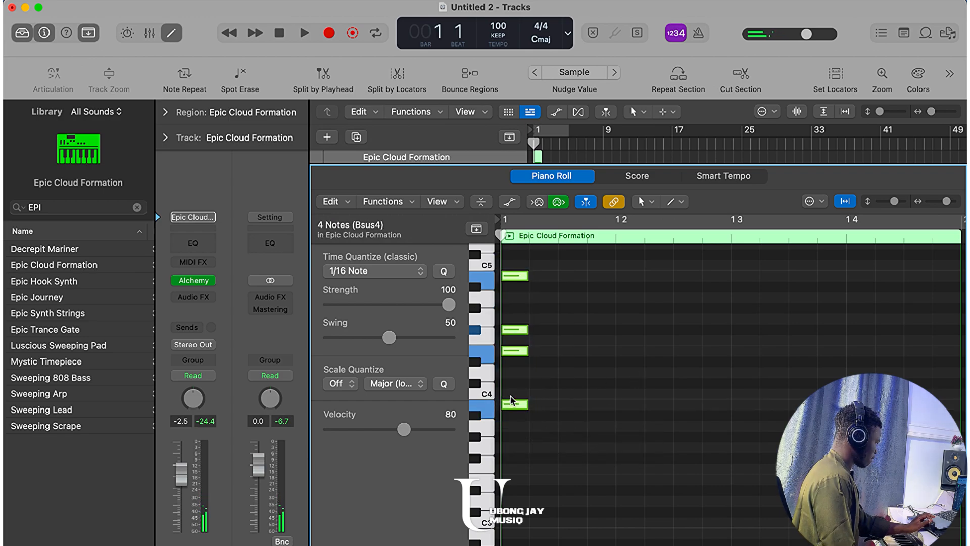
left_click_drag(527, 406, 600, 448)
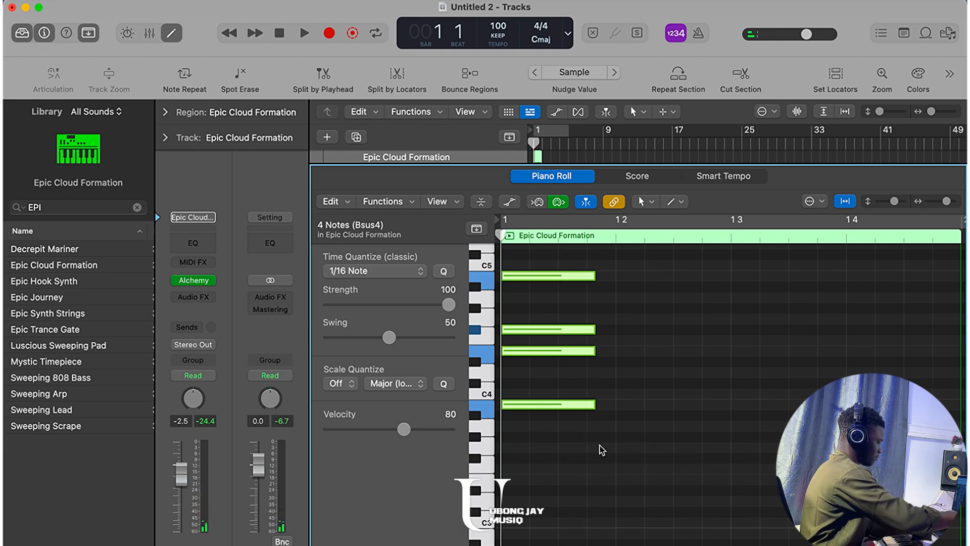
left_click_drag(595, 405, 872, 405)
scroll(872, 405, "down", 4)
scroll(769, 434, "down", 5)
key("p")
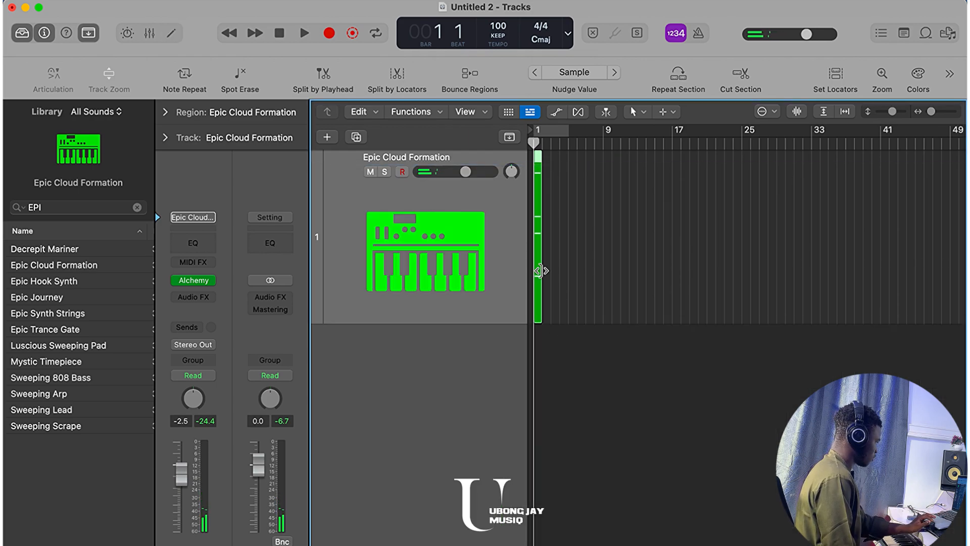
Extend the Epic Cloud Formation region so that it ends at bar 49
left_click_drag(538, 281, 862, 324)
scroll(586, 281, "down", 3)
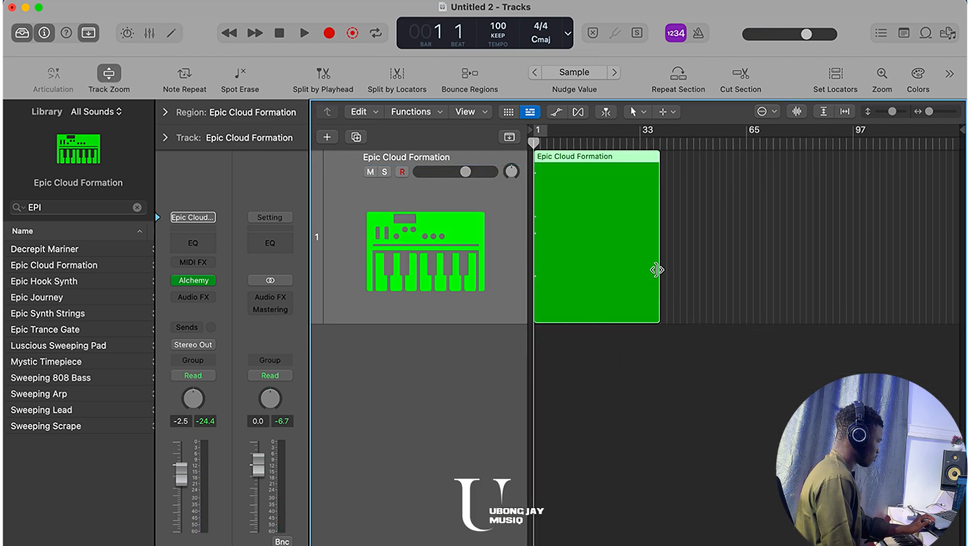
left_click_drag(656, 268, 710, 322)
scroll(711, 321, "up", 4)
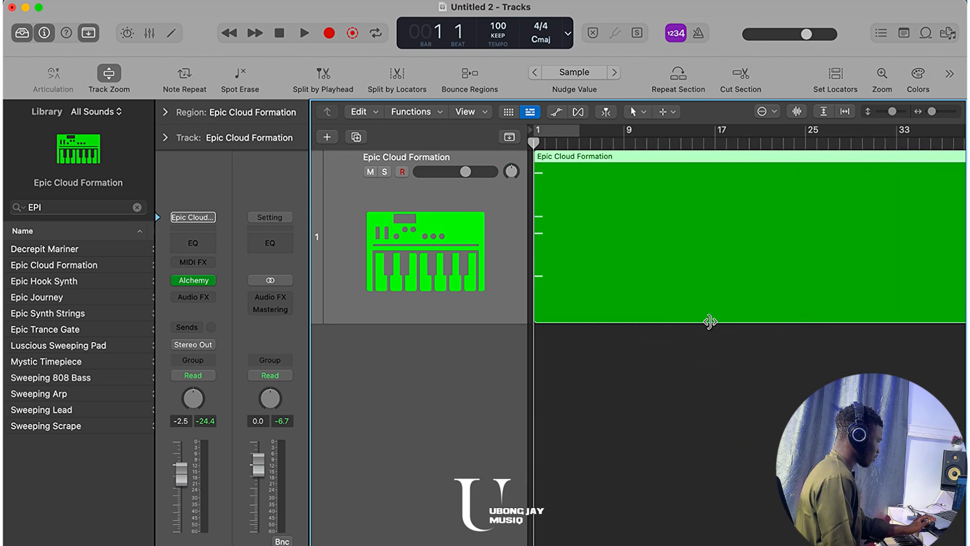
scroll(710, 322, "down", 3)
left_click_drag(781, 289, 824, 296)
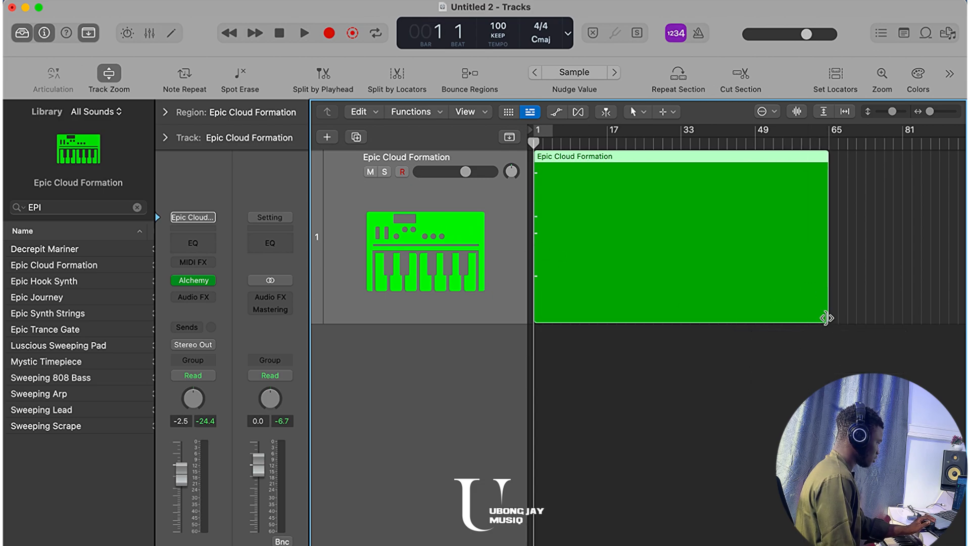
left_click_drag(824, 319, 753, 360)
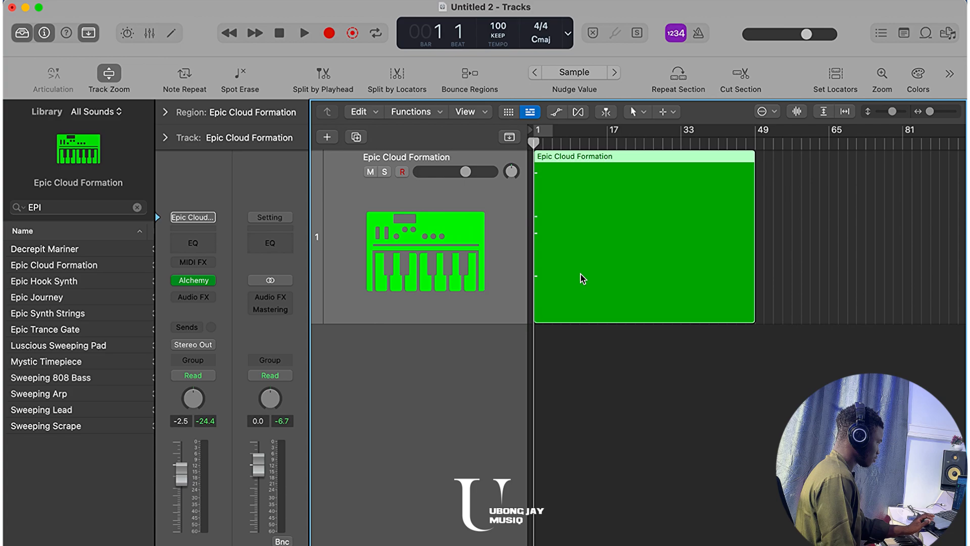
Stretch the four chord notes to the end of the region at bar 49, then close the Piano Roll
double_click(583, 278)
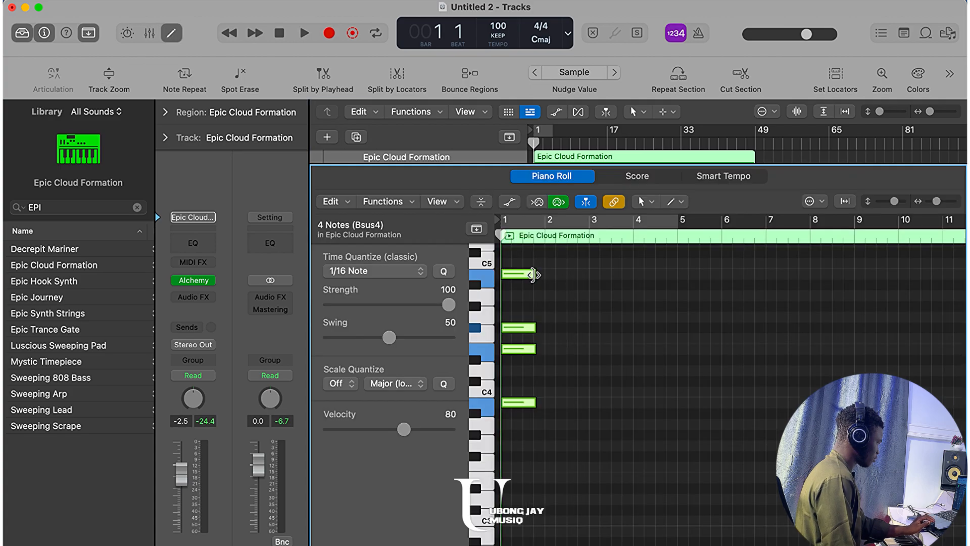
left_click_drag(533, 274, 966, 326)
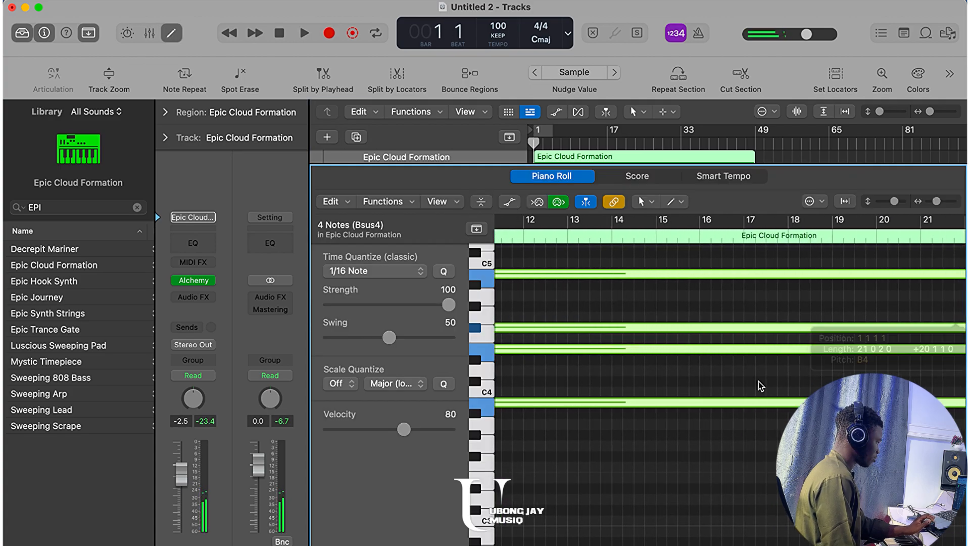
scroll(759, 383, "right", 5)
scroll(762, 384, "down", 3)
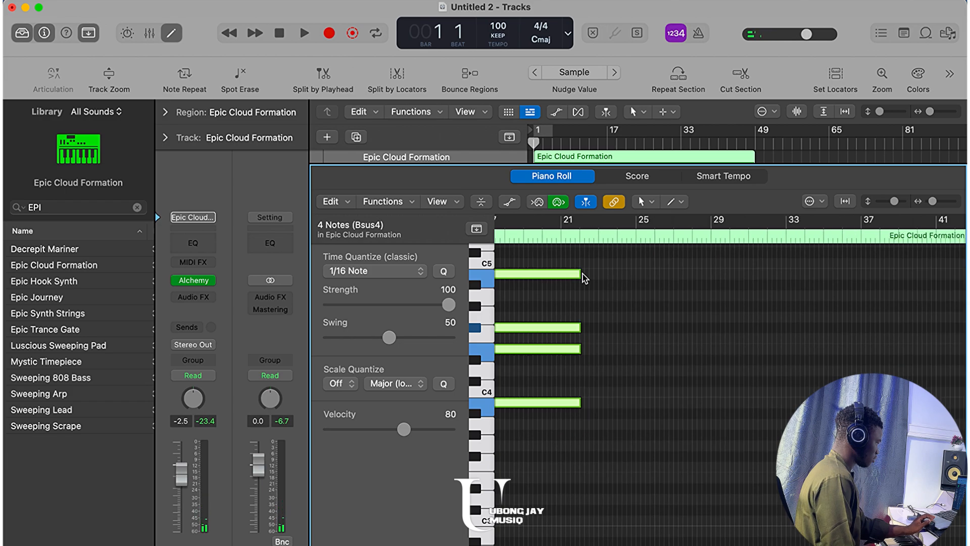
left_click_drag(581, 274, 738, 369)
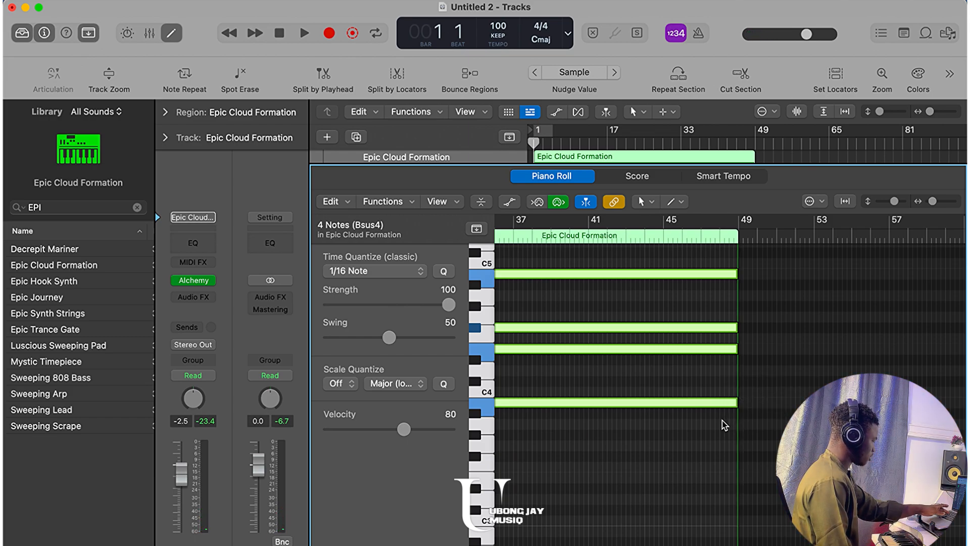
key("e")
key("ctrl+z")
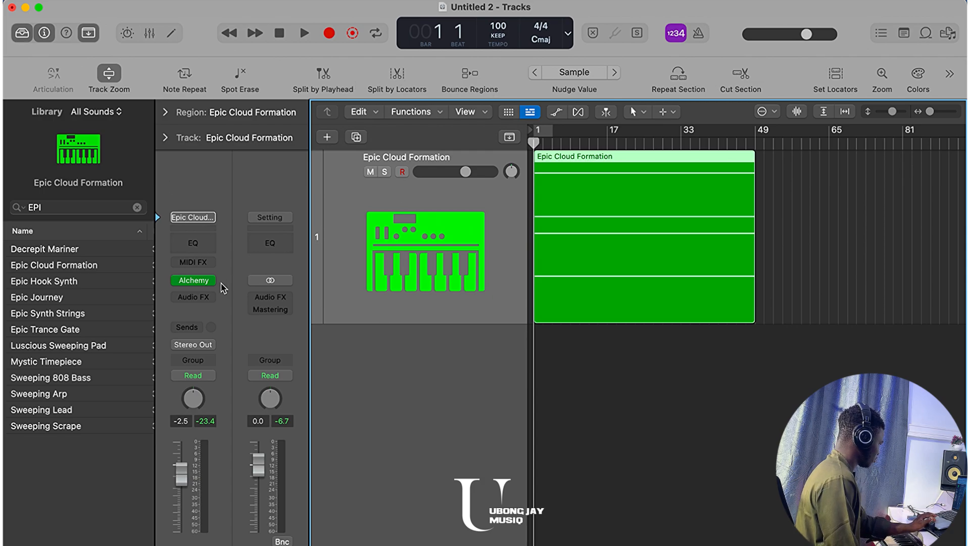
Choose the Soft performance snapshot in the track's Alchemy instrument and play back the sustained chord
left_click(195, 281)
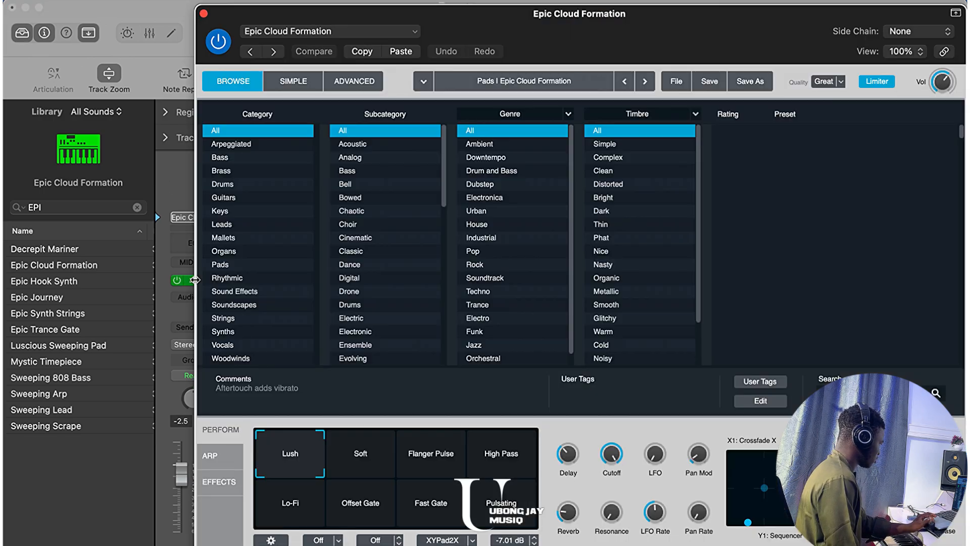
left_click(362, 449)
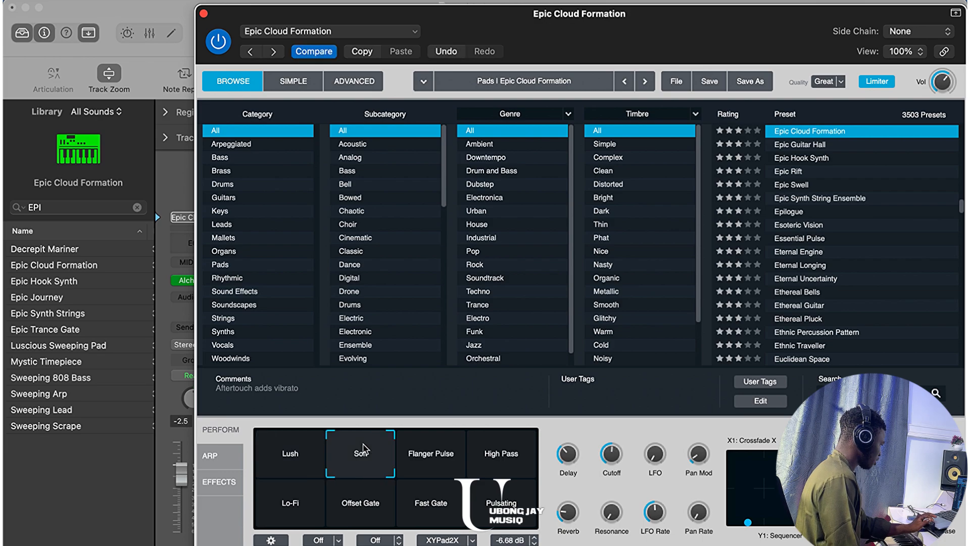
mouse_move(568, 453)
mouse_move(606, 461)
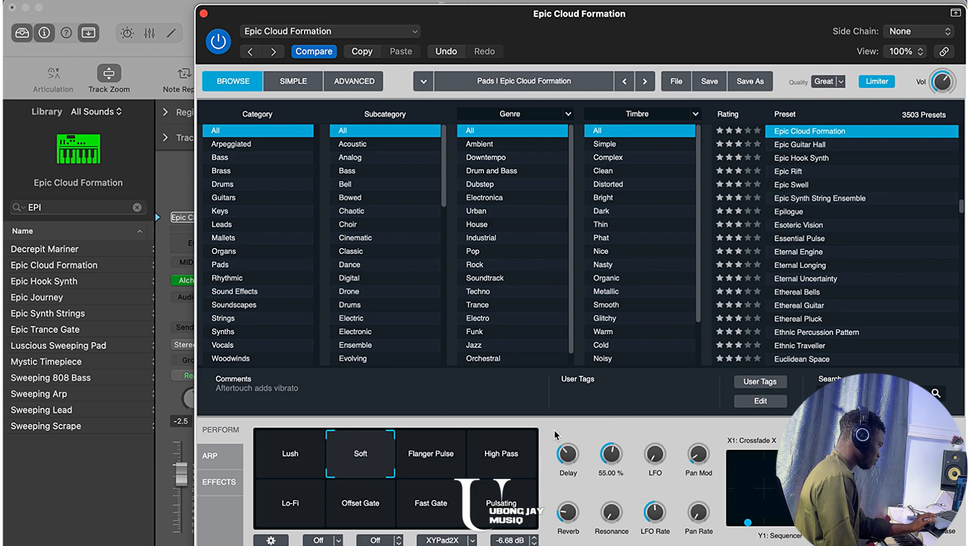
mouse_move(566, 517)
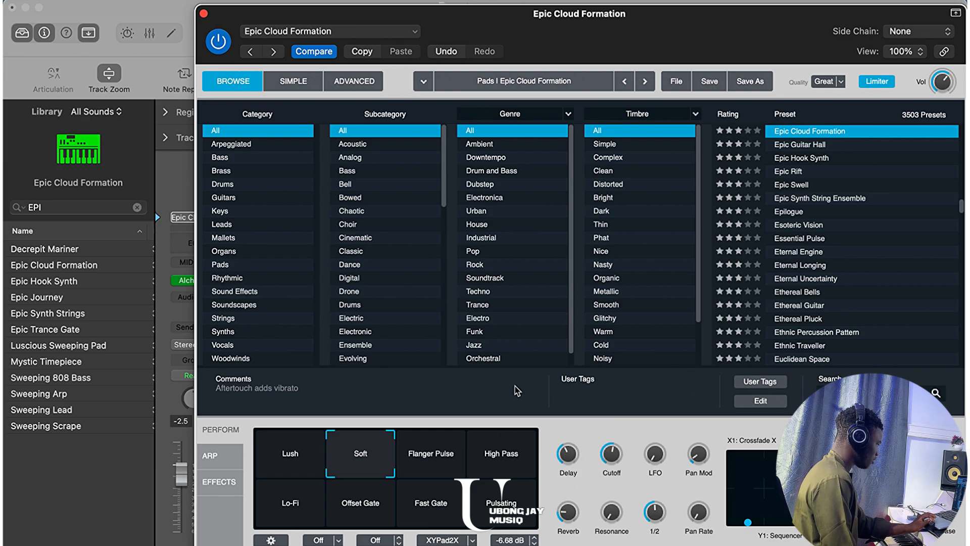
left_click(204, 12)
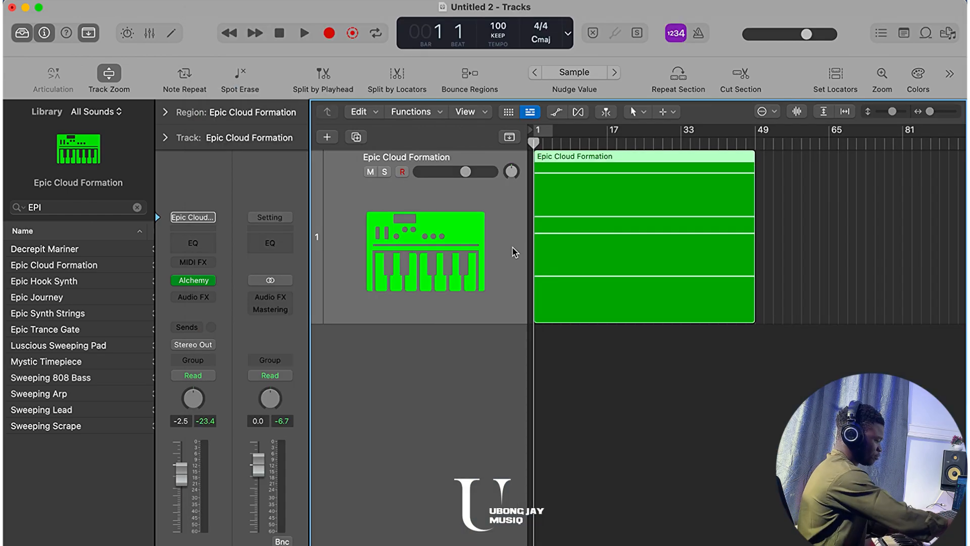
key("space")
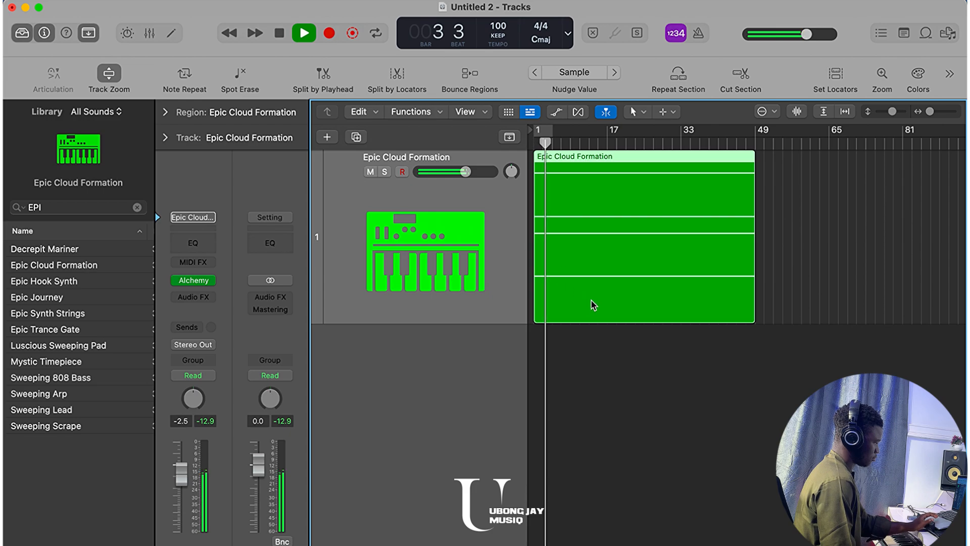
key("space")
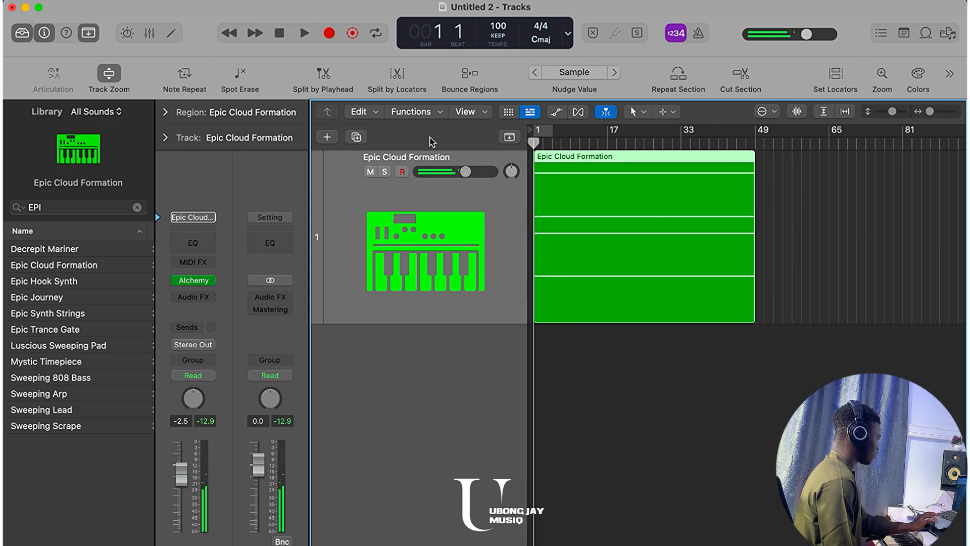
Bounce the region in place to a new track named "DRONE PAD", keeping the remaining bounce settings
left_click(473, 75)
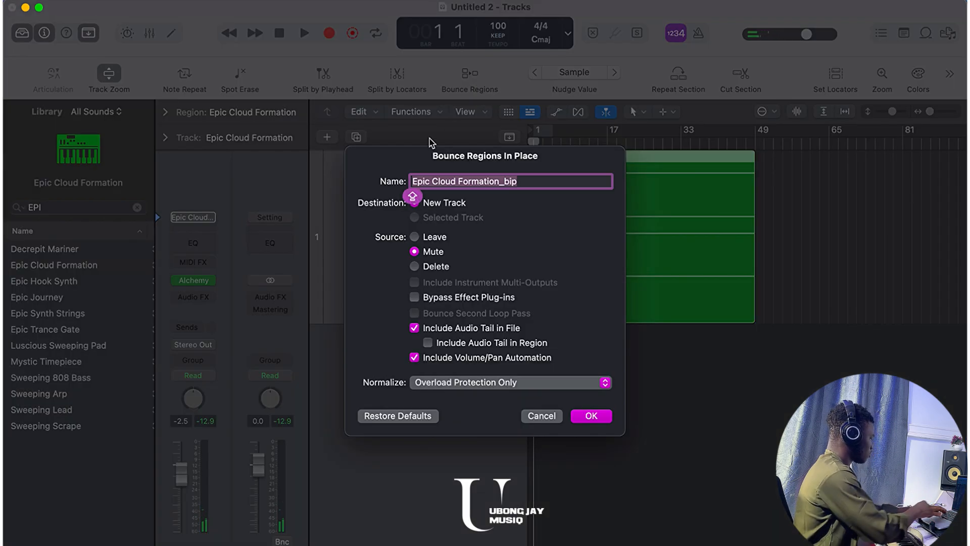
type("DRONE ")
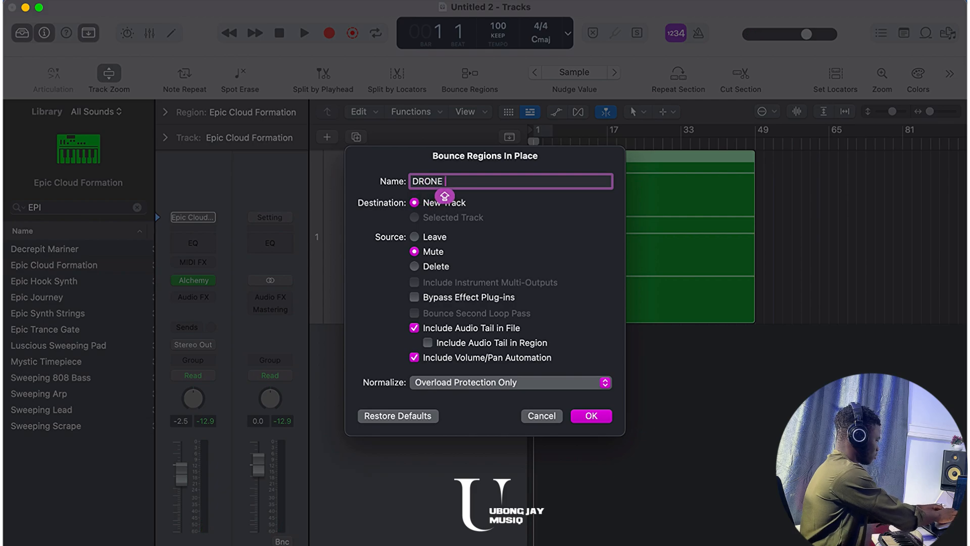
type("PAD")
key("Return")
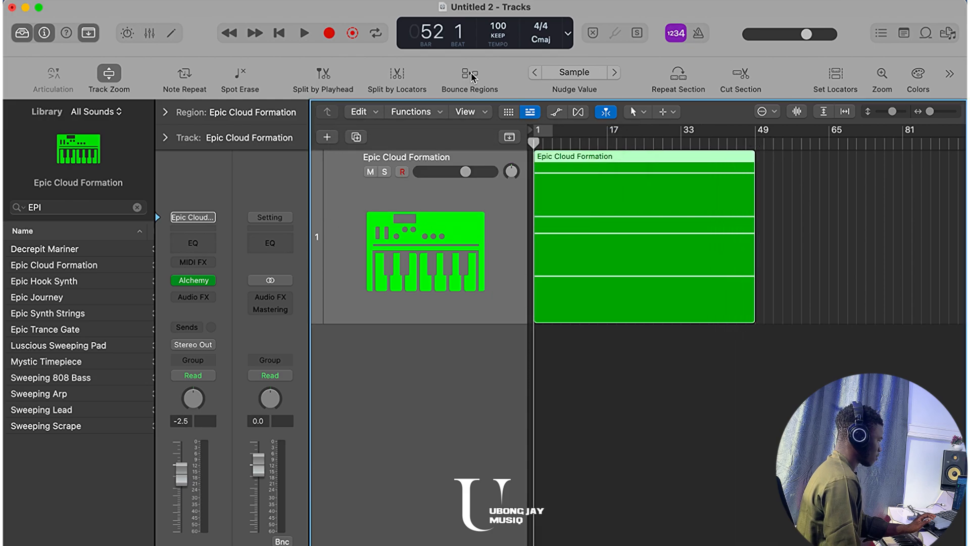
Delete the original Epic Cloud Formation instrument track together with its muted region
left_click(471, 157)
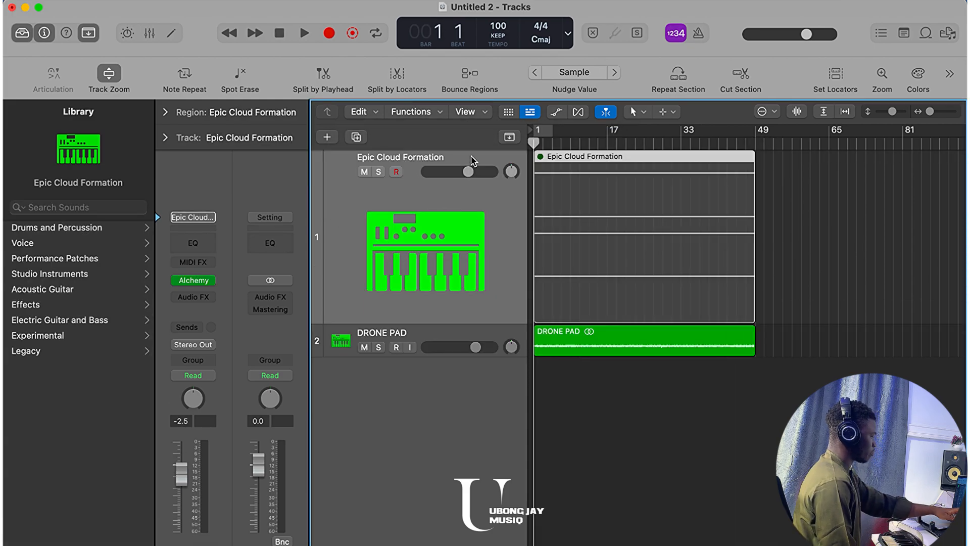
key("Delete")
key("Delete")
Play back the bounced DRONE PAD audio from bar 1 and examine the start of its waveform
key("space")
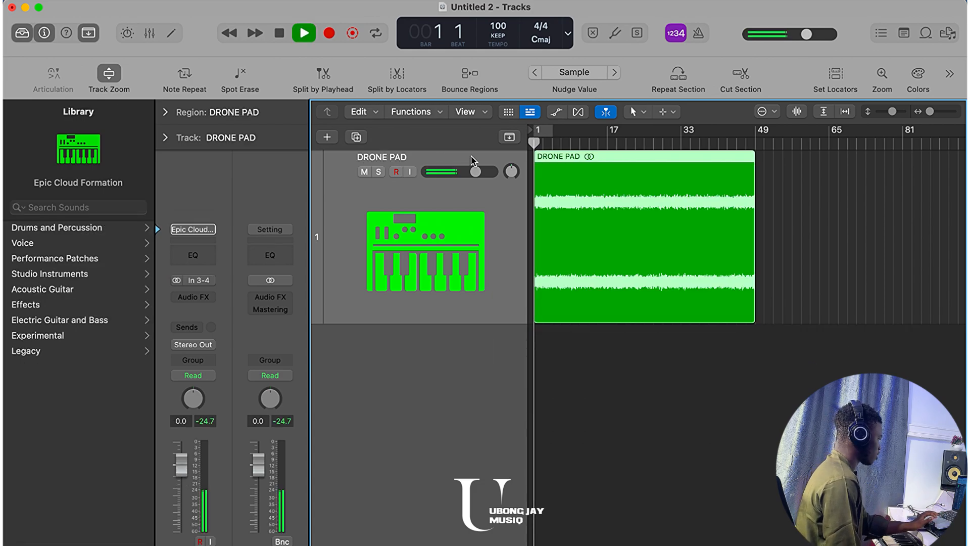
scroll(610, 408, "up", 5)
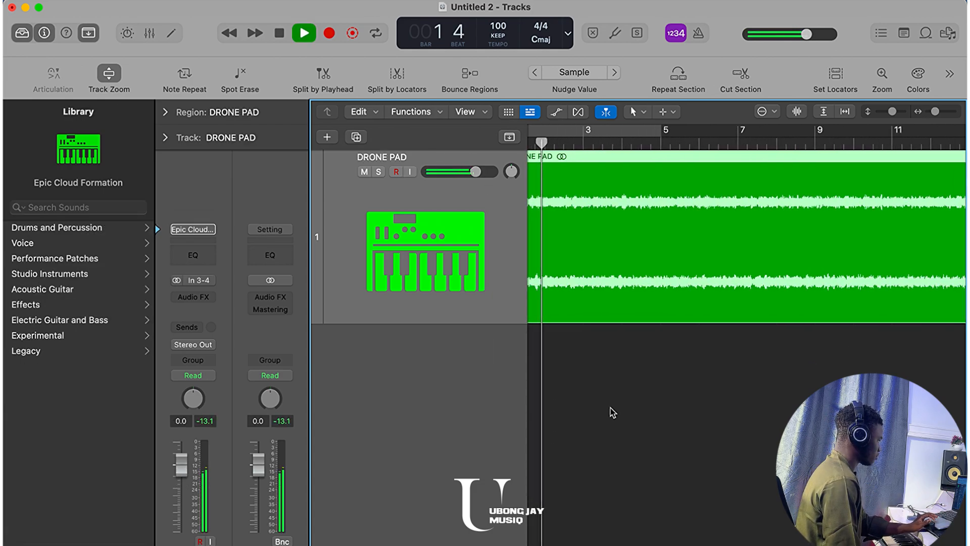
scroll(610, 408, "left", 3)
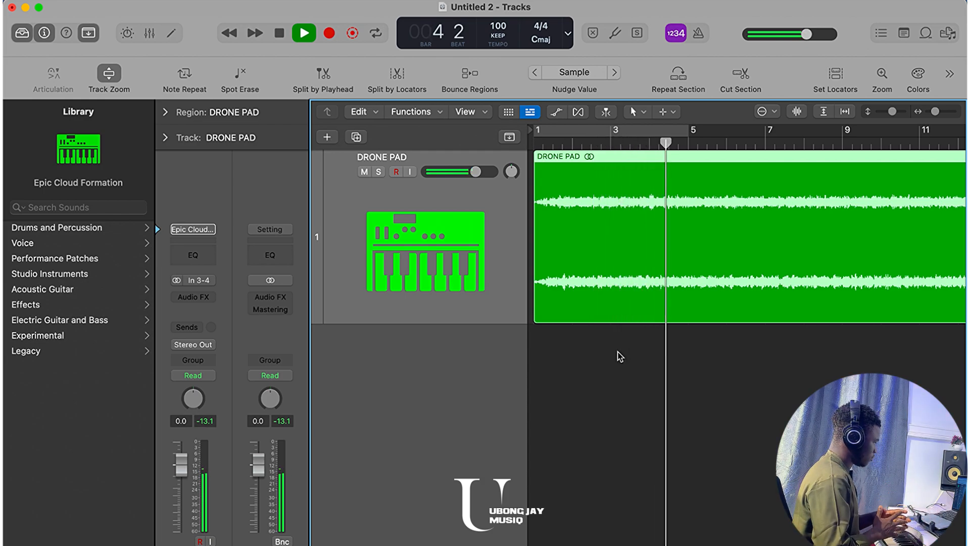
key("space")
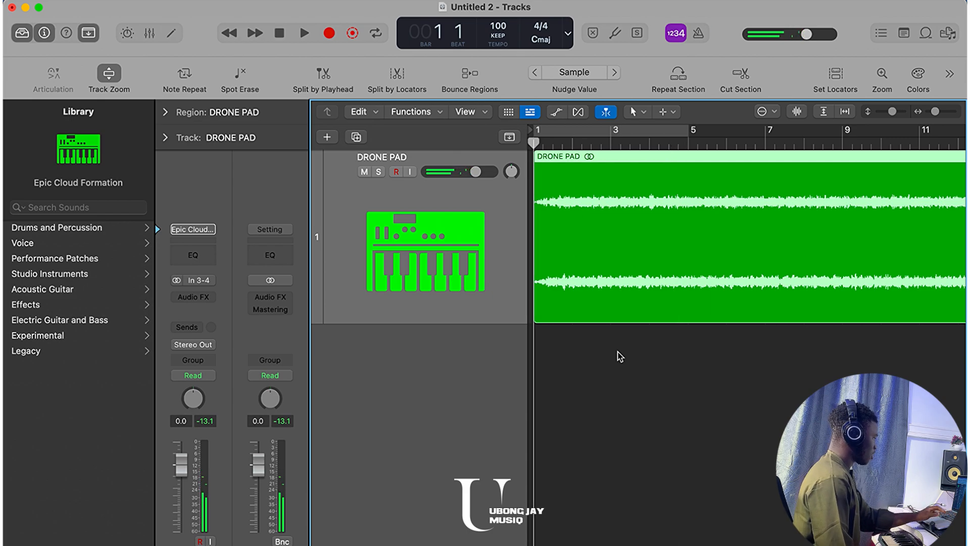
Turn on the metronome click, check it against the DRONE PAD playback, and return the playhead to bar 1
key("k")
key("space")
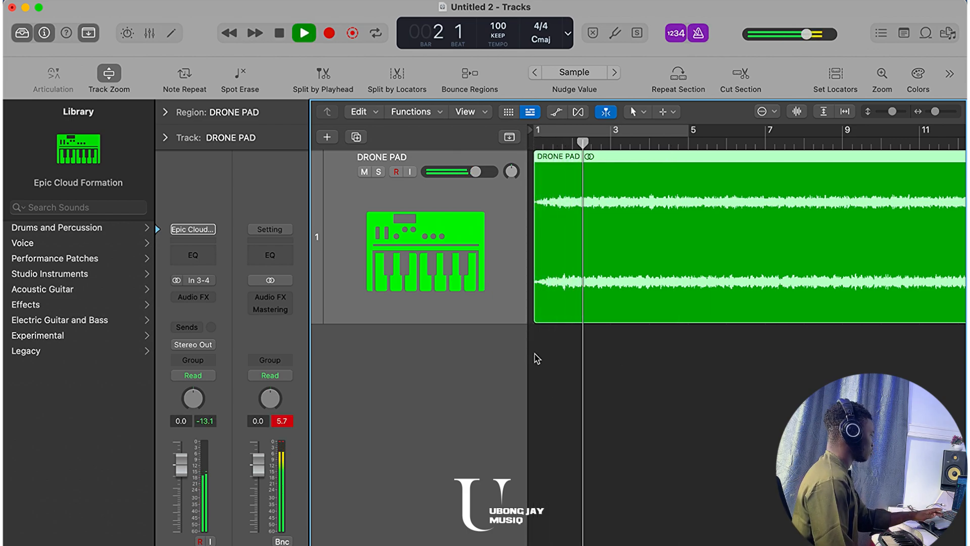
key("space")
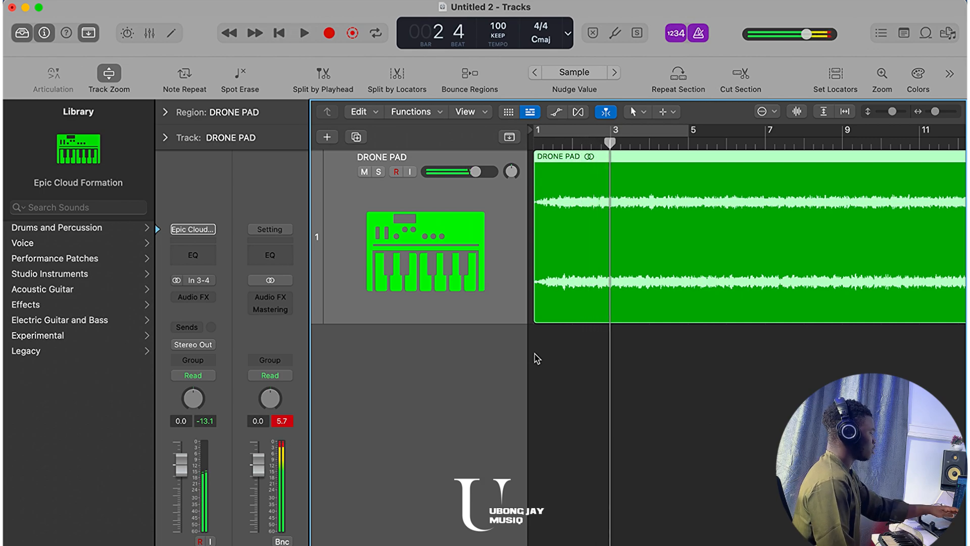
key("Return")
Create one new software instrument track and load the SOFT KEYS user patch on it
left_click(327, 137)
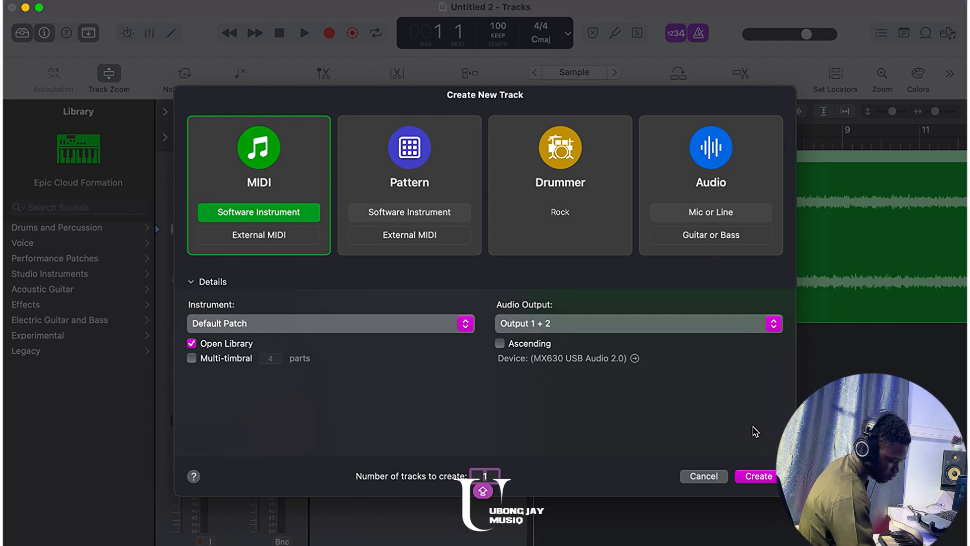
left_click(757, 476)
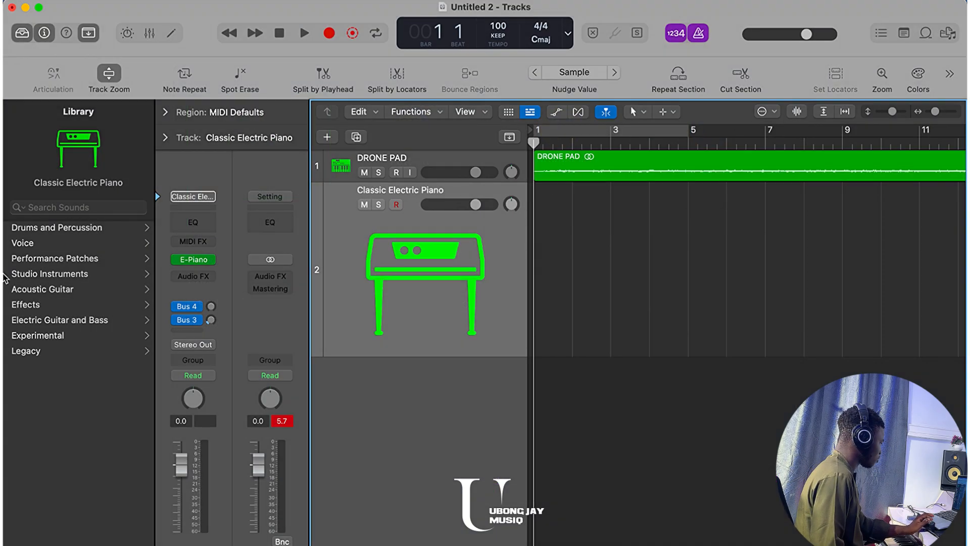
left_click(13, 545)
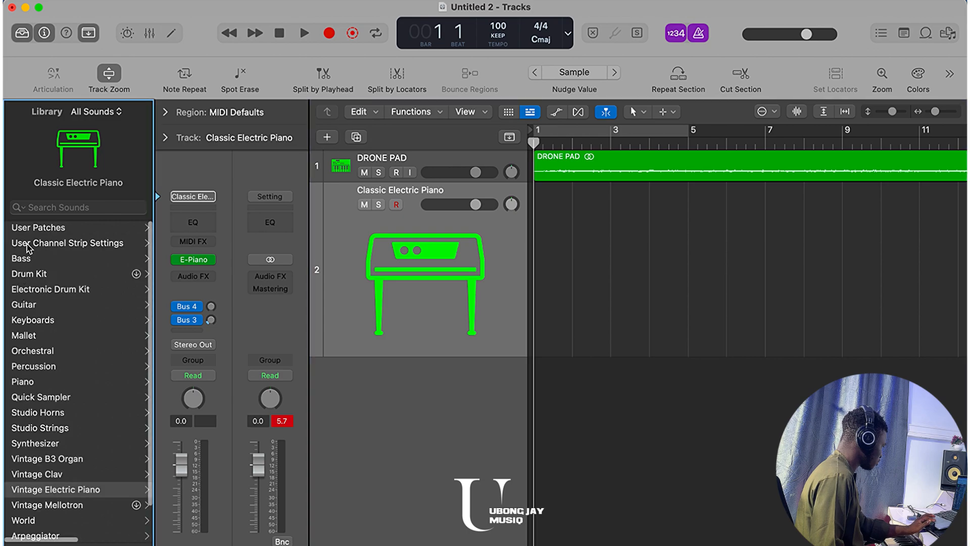
left_click(34, 229)
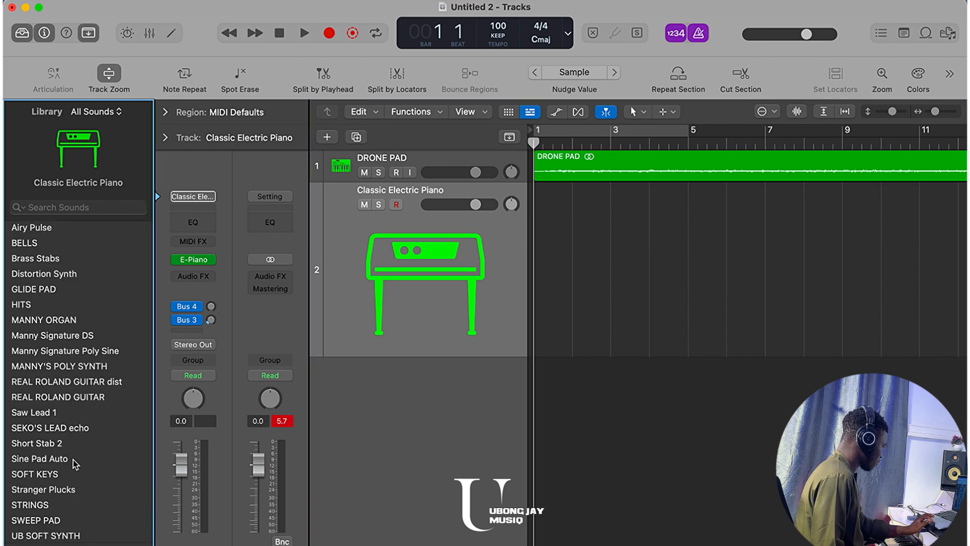
left_click(49, 475)
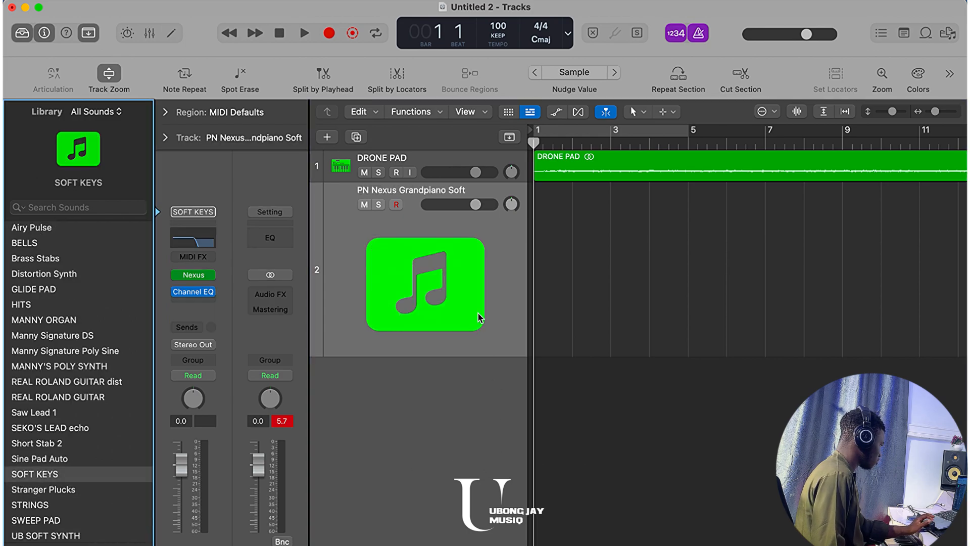
Record a soft keys part over the drone from bar 1 to about bar 19, and inspect the track's Channel EQ
scroll(547, 309, "down", 3)
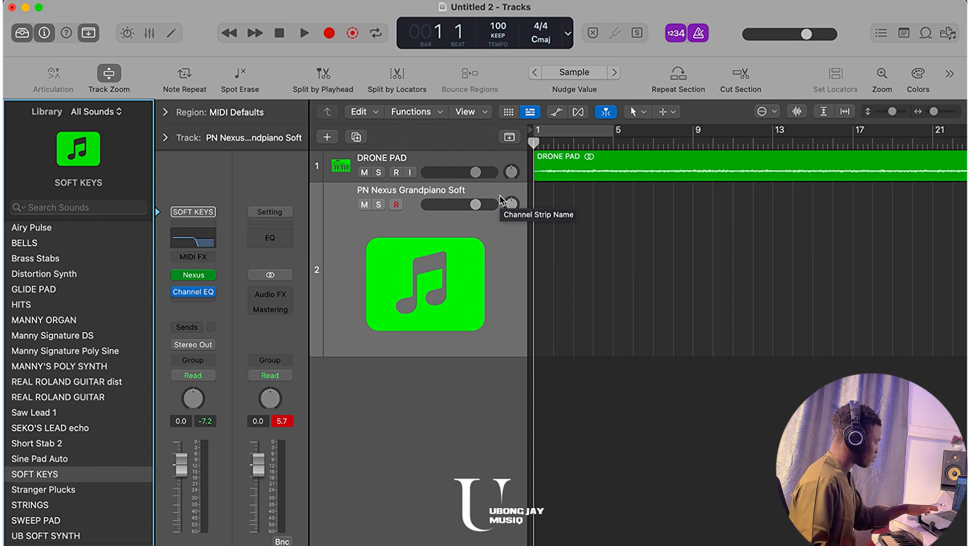
key("r")
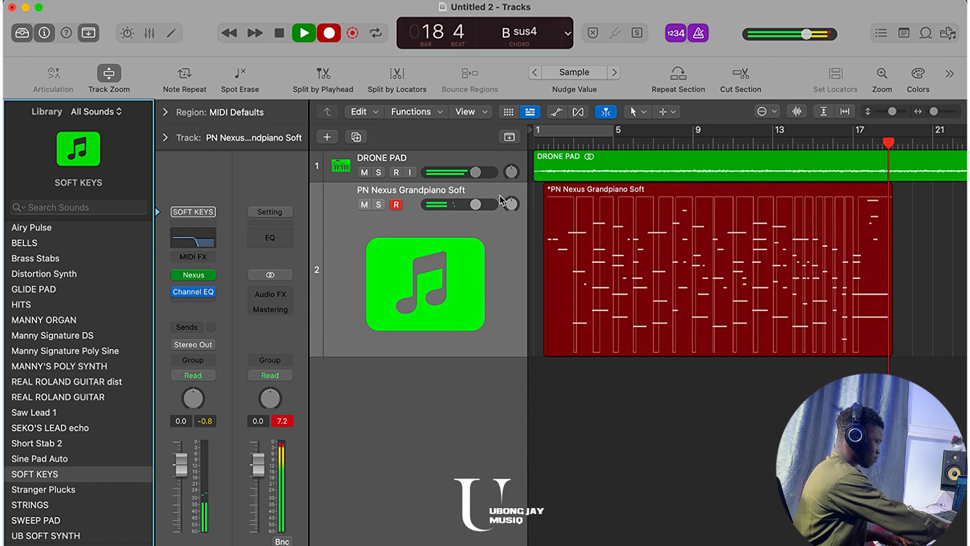
key("space")
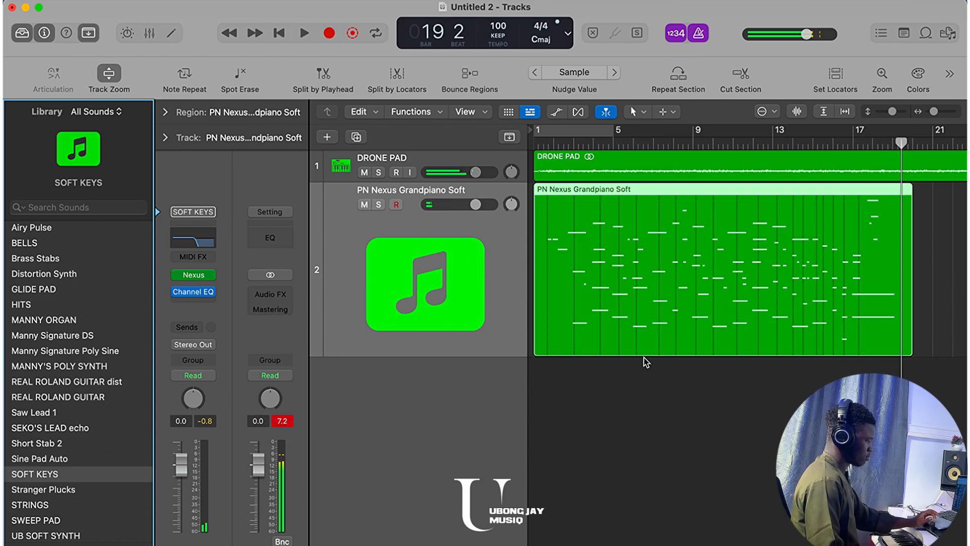
key("Return")
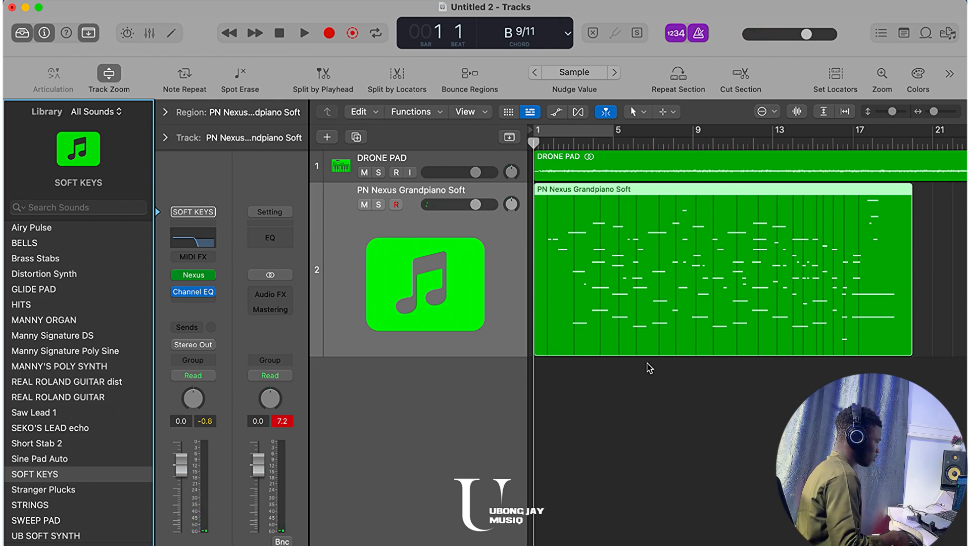
left_click(195, 293)
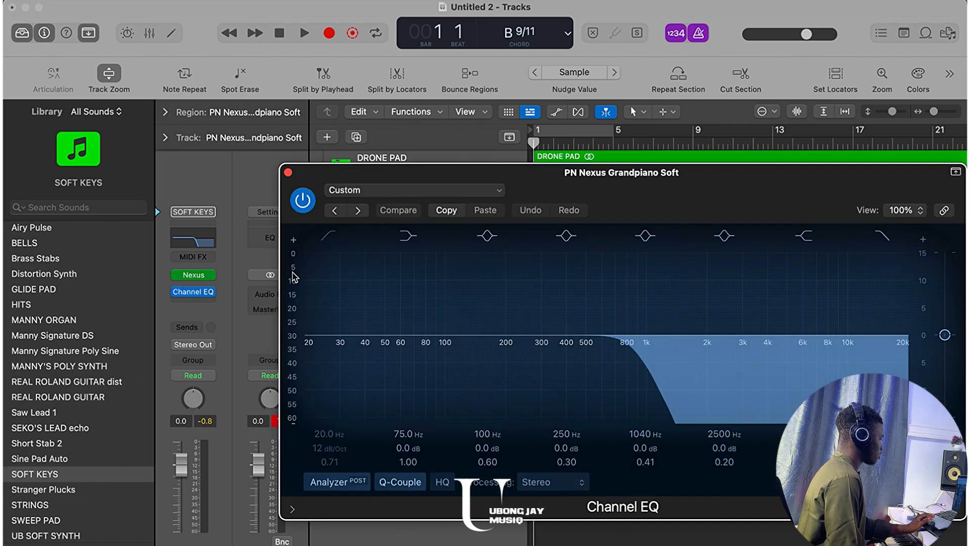
left_click(288, 172)
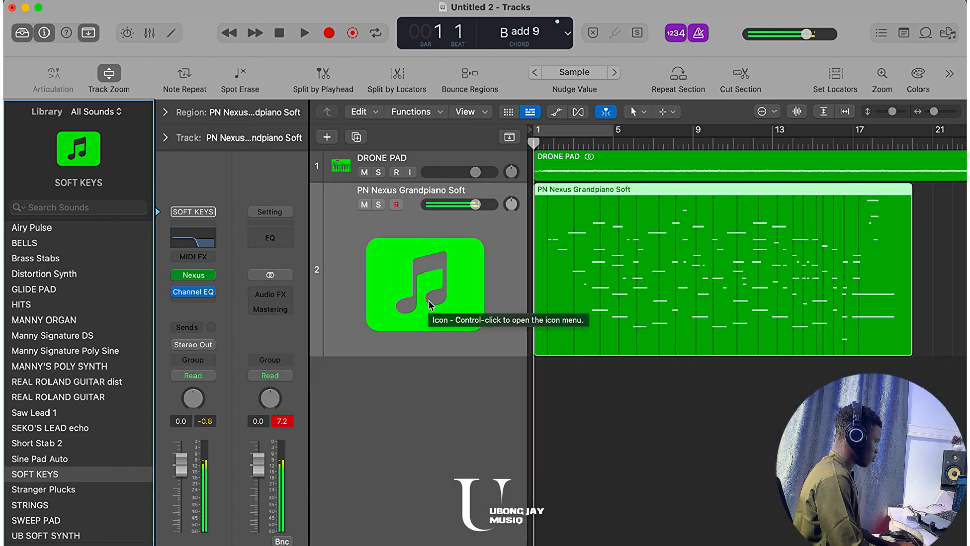
Create another software instrument track with the STRINGS user patch and look at the sub-tracks inside its stack
left_click(327, 136)
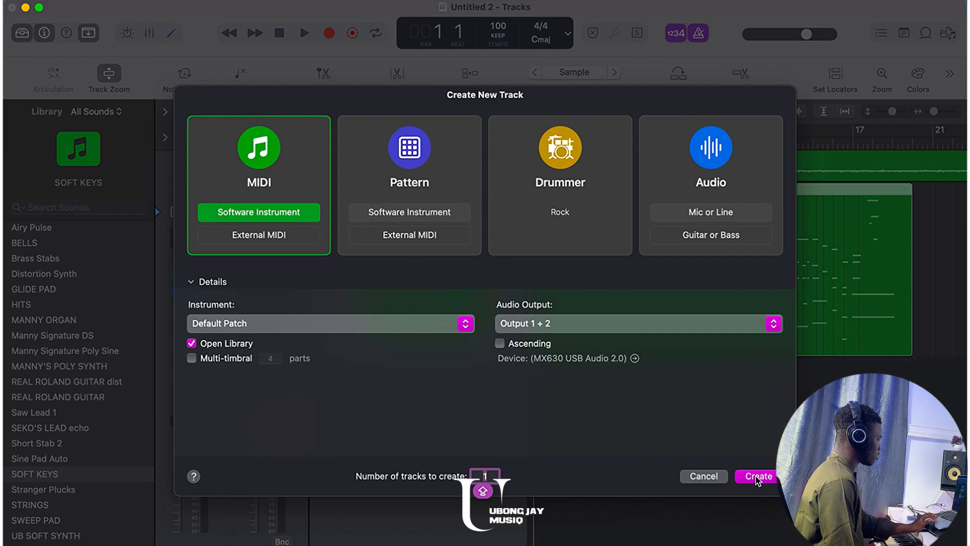
left_click(756, 475)
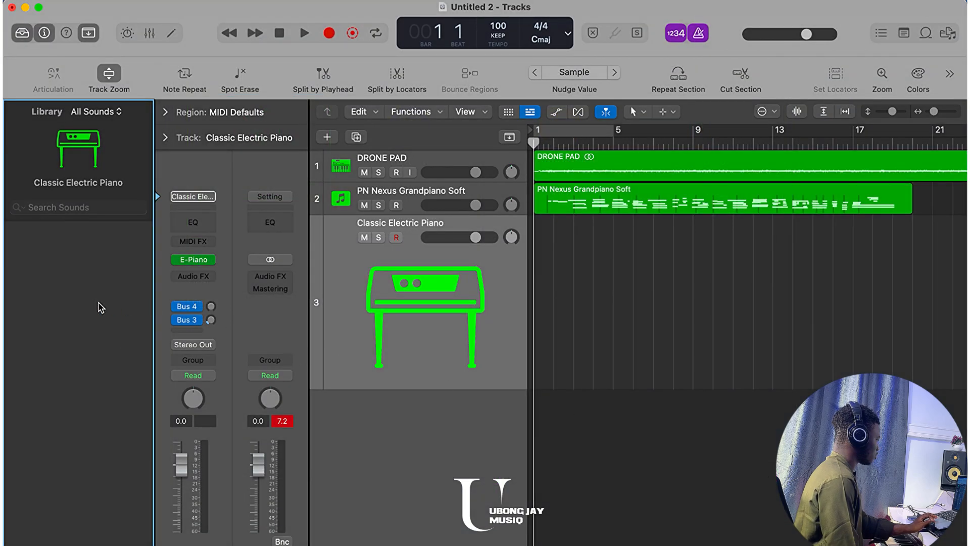
scroll(78, 353, "left", 5)
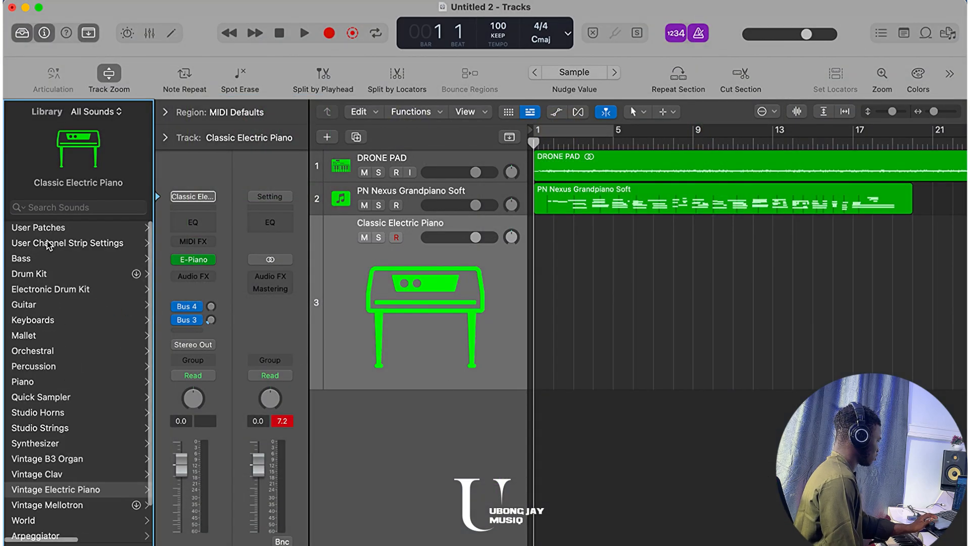
left_click(76, 224)
scroll(76, 376, "down", 3)
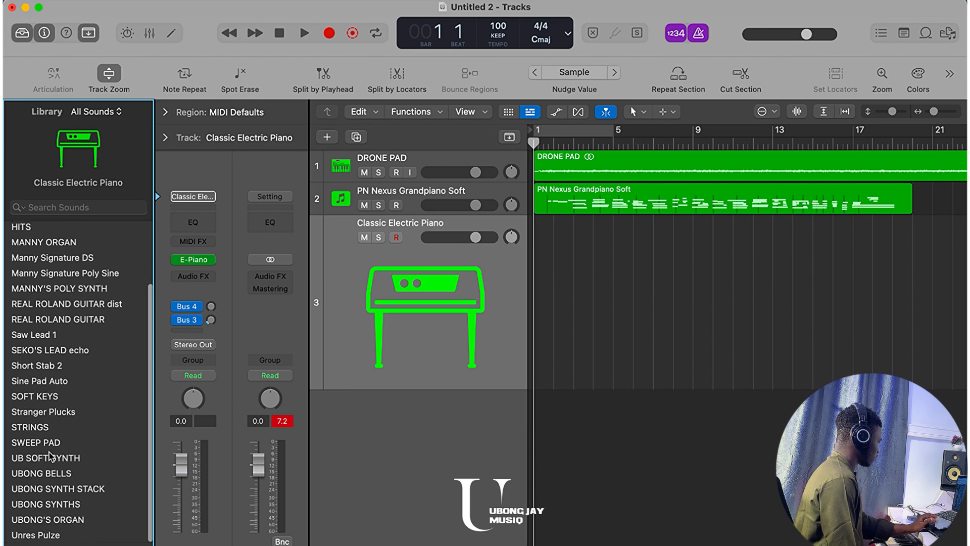
left_click(43, 428)
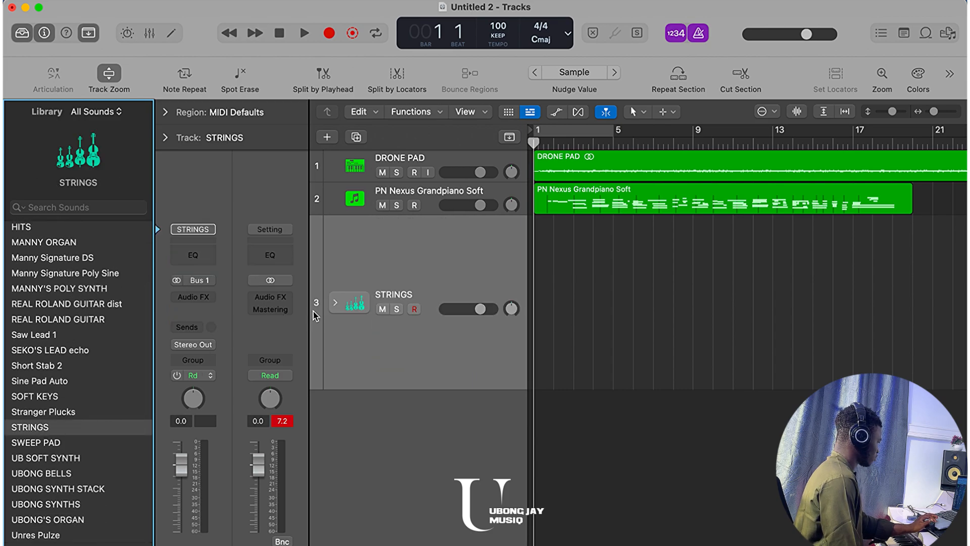
left_click(336, 304)
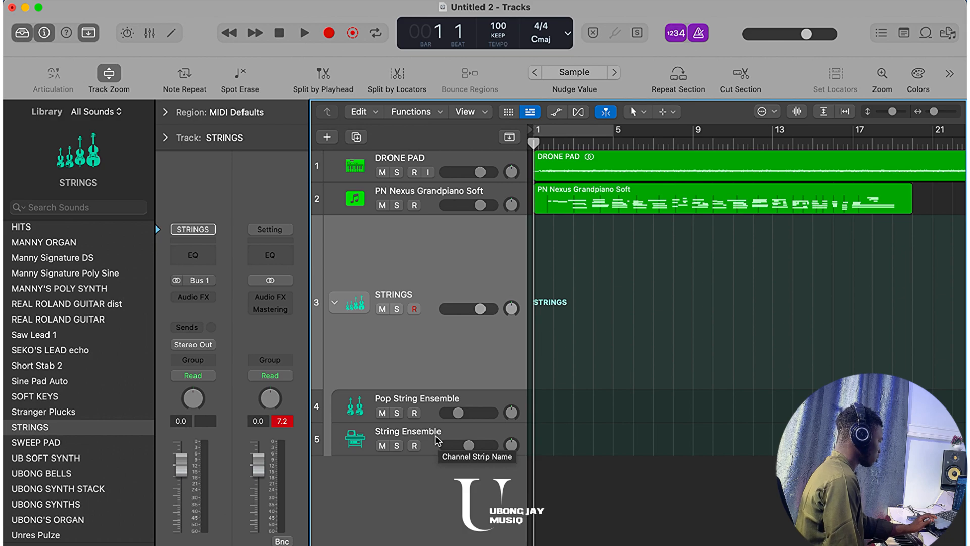
left_click(334, 303)
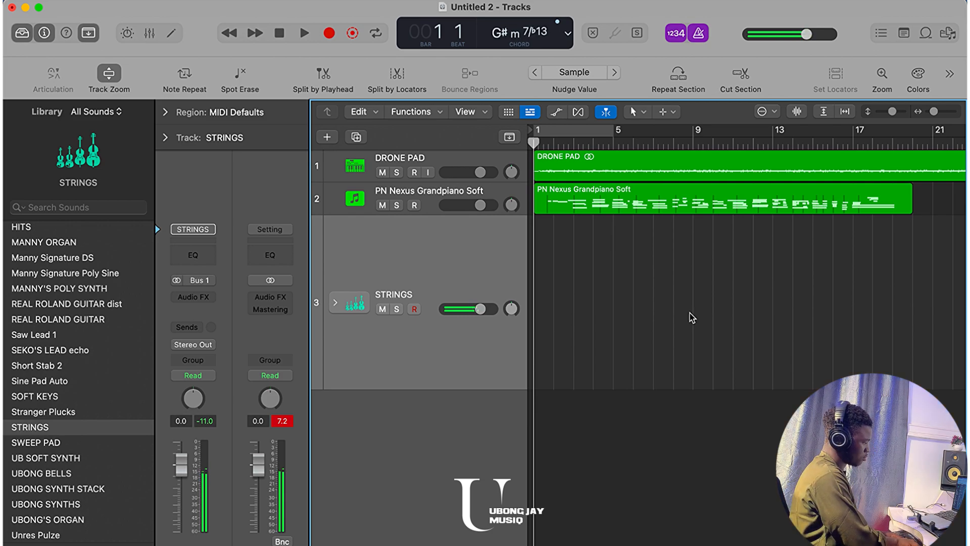
Record a strings part from bar 1 to about bar 19, dismiss the overload alert, and return to the start
key("r")
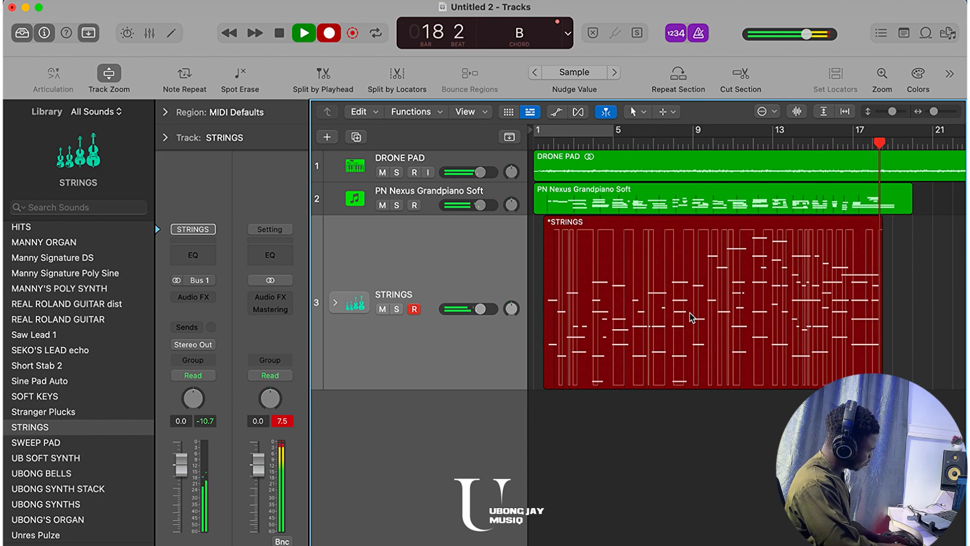
key("space")
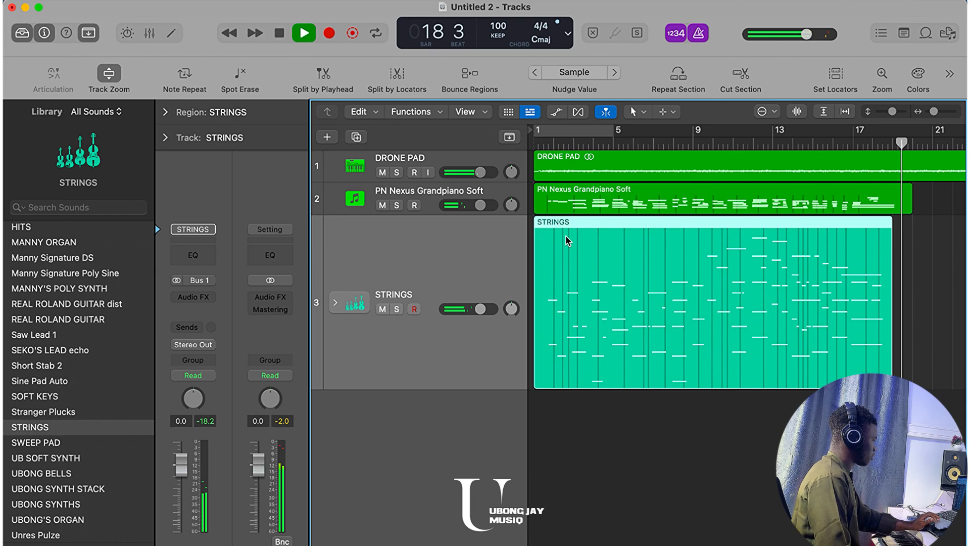
key("Return")
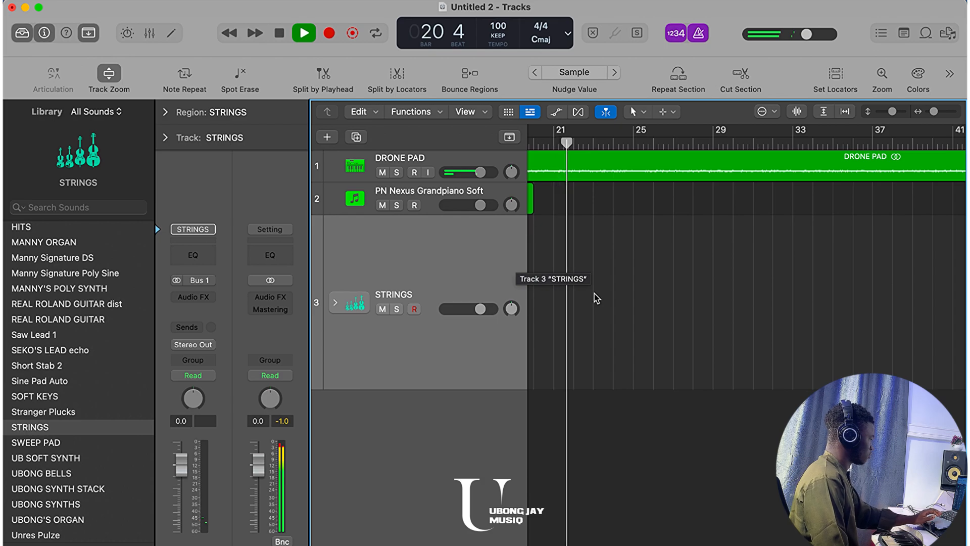
scroll(594, 293, "down", 5)
left_click(512, 270)
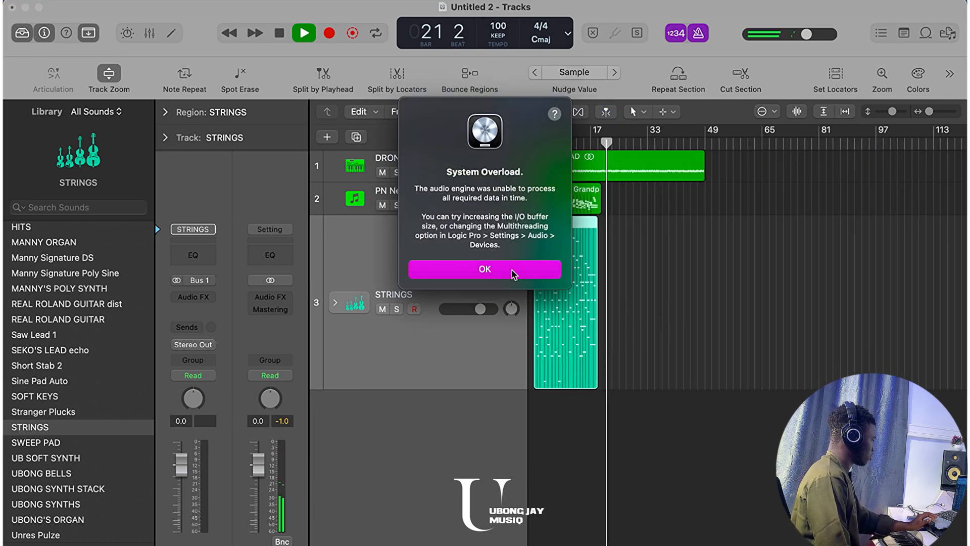
key("Return")
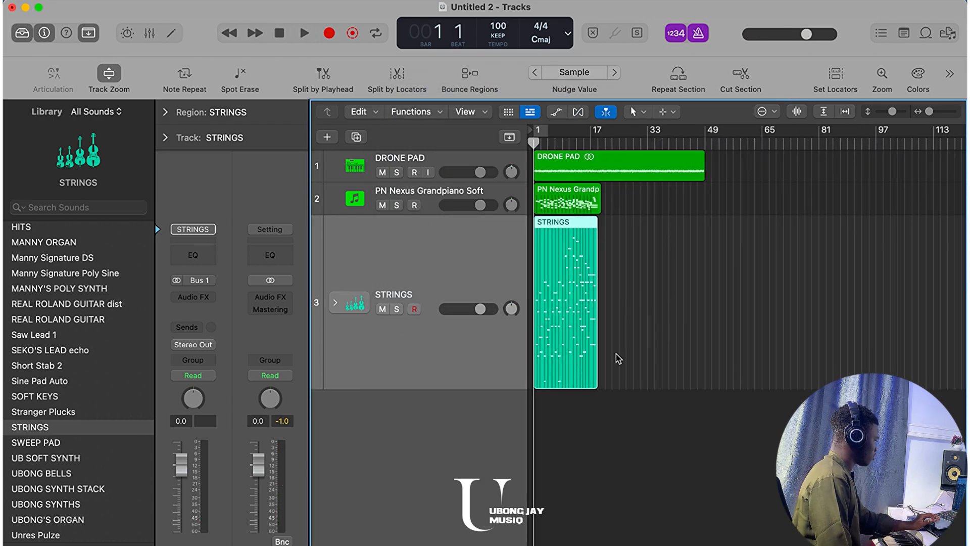
scroll(616, 353, "up", 8)
left_click(606, 448)
scroll(606, 449, "down", 4)
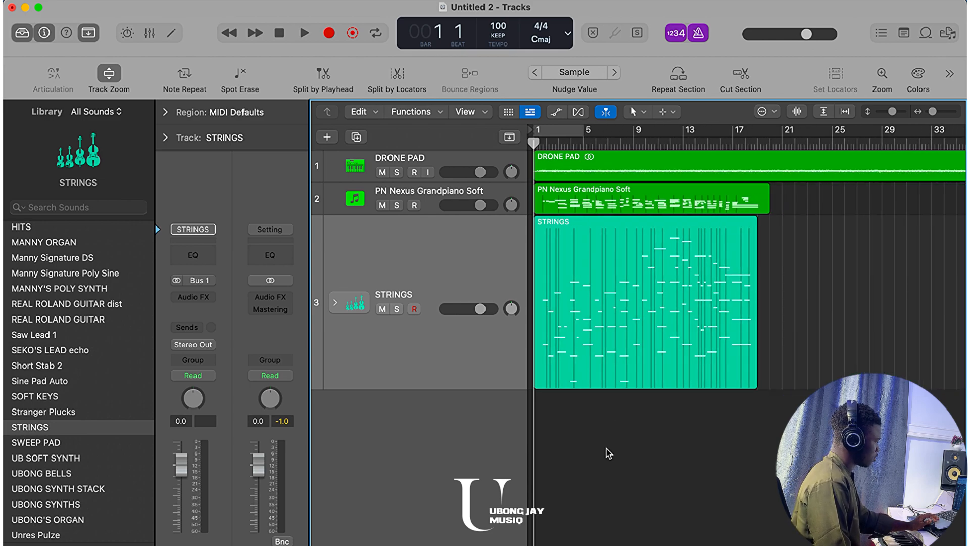
scroll(606, 448, "up", 3)
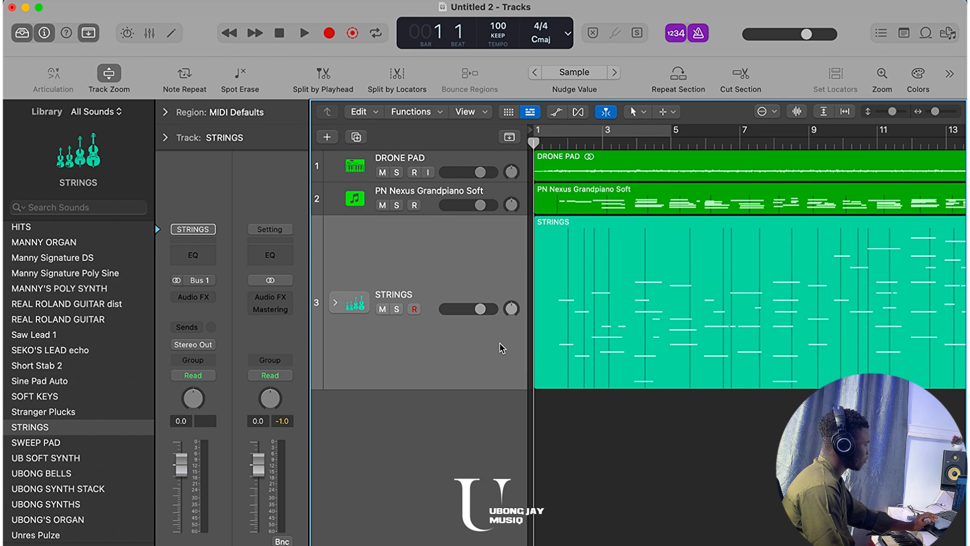
scroll(395, 251, "down", 5)
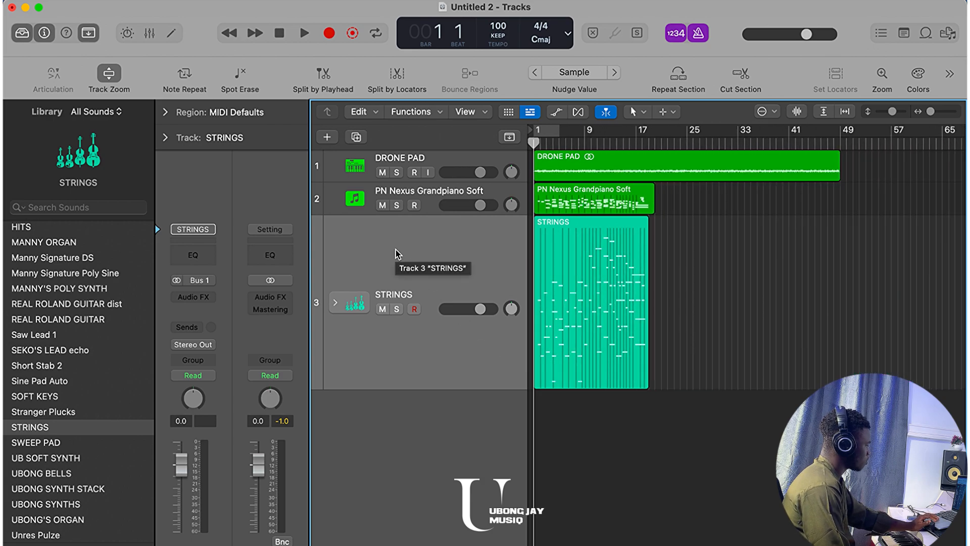
scroll(395, 250, "up", 5)
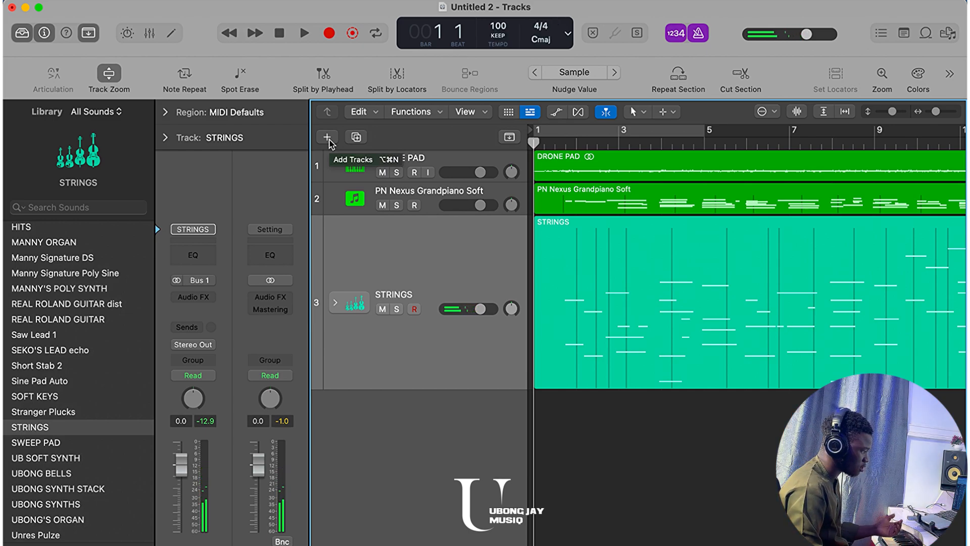
key("super+Left")
key("super+Left")
key("super+Left")
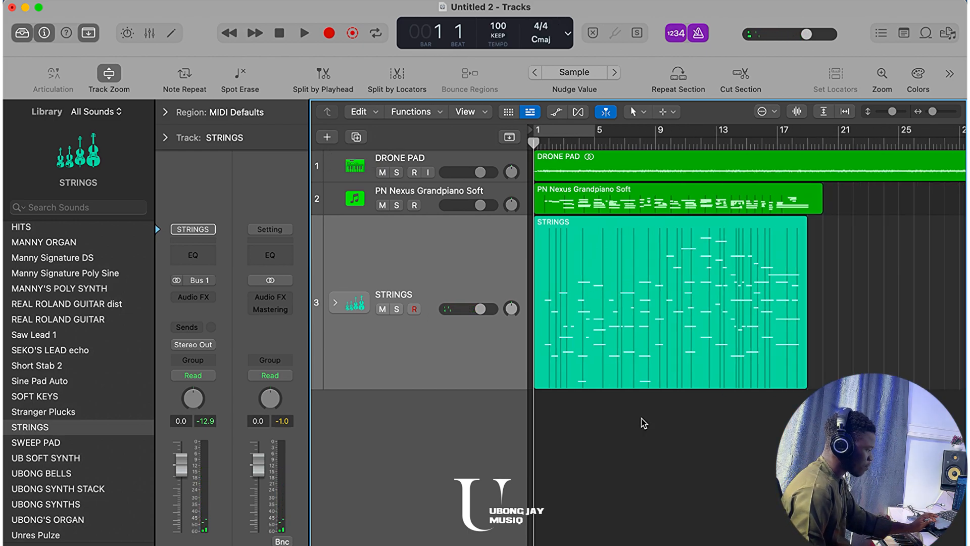
Create one new software instrument track and load the Cinema Strings patch on it by searching the sound library for CINEMA
left_click(334, 138)
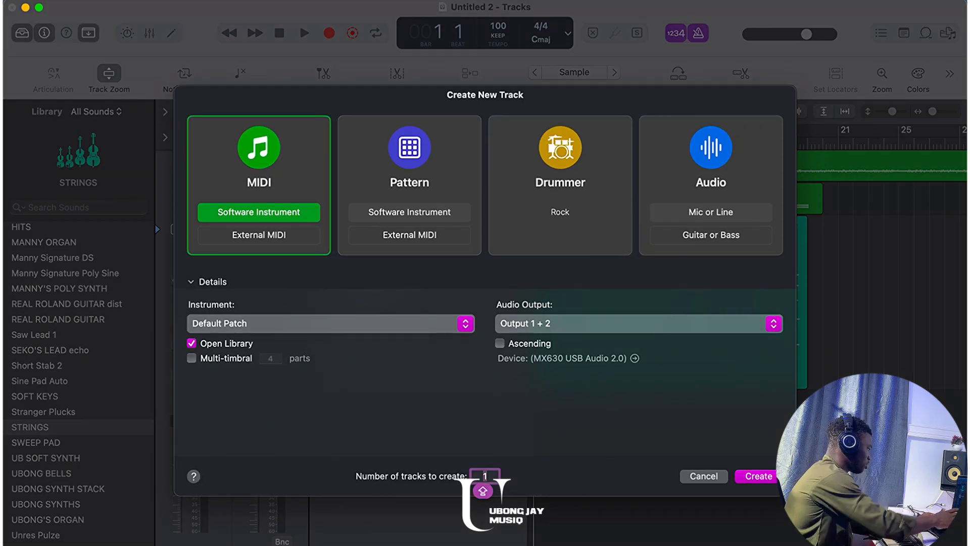
key("Return")
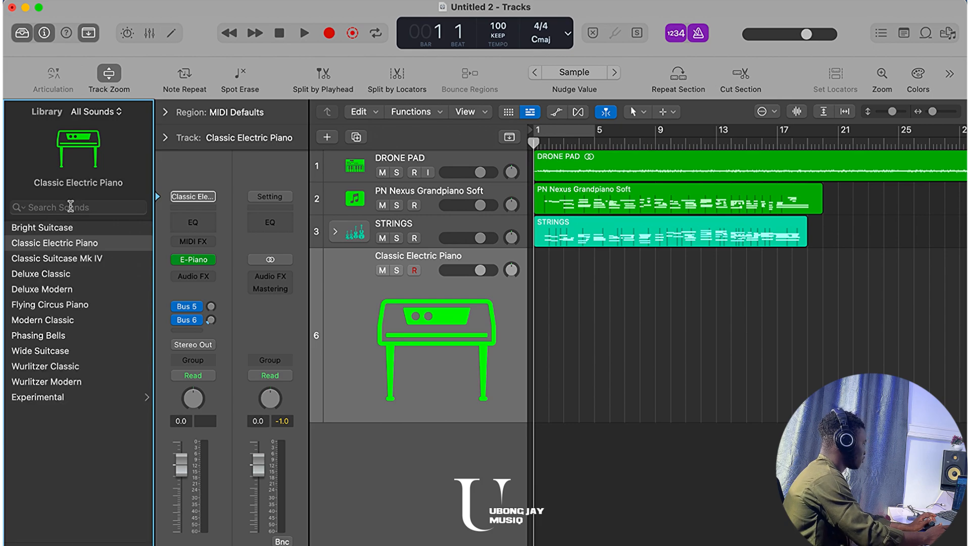
left_click(69, 207)
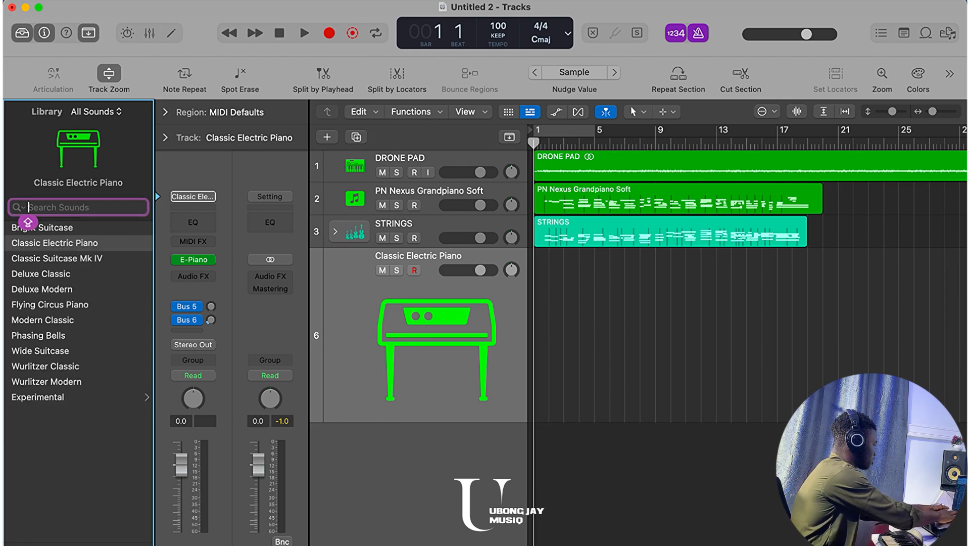
type("CINEMA")
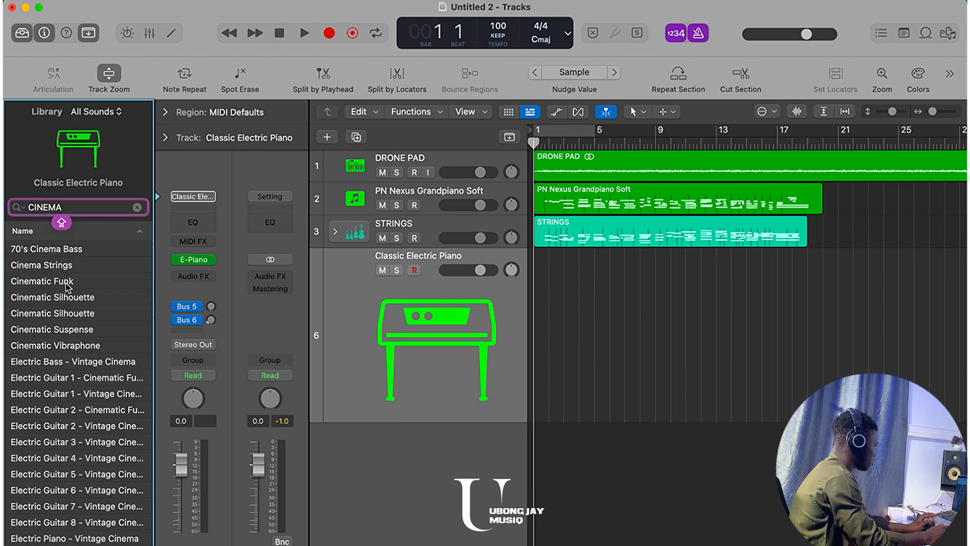
scroll(56, 324, "down", 10)
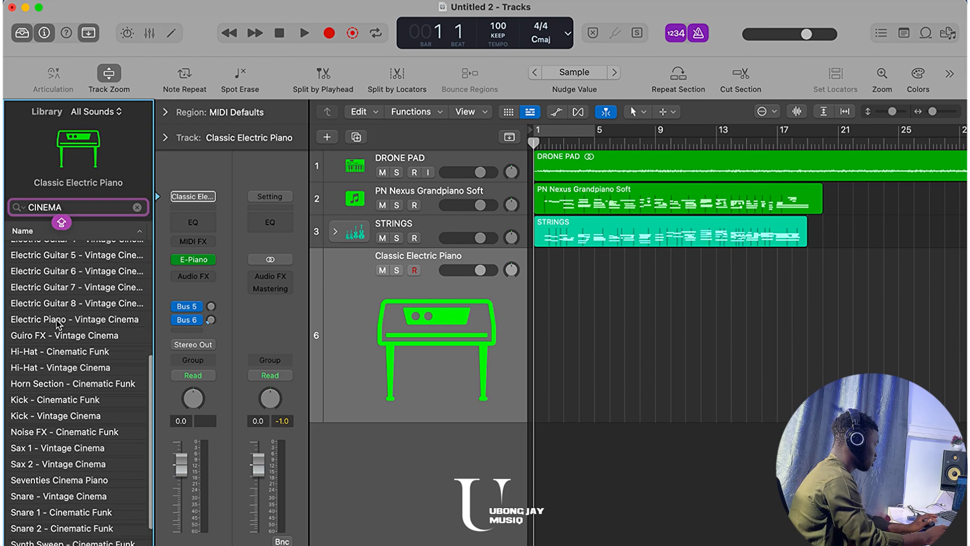
scroll(60, 413, "up", 10)
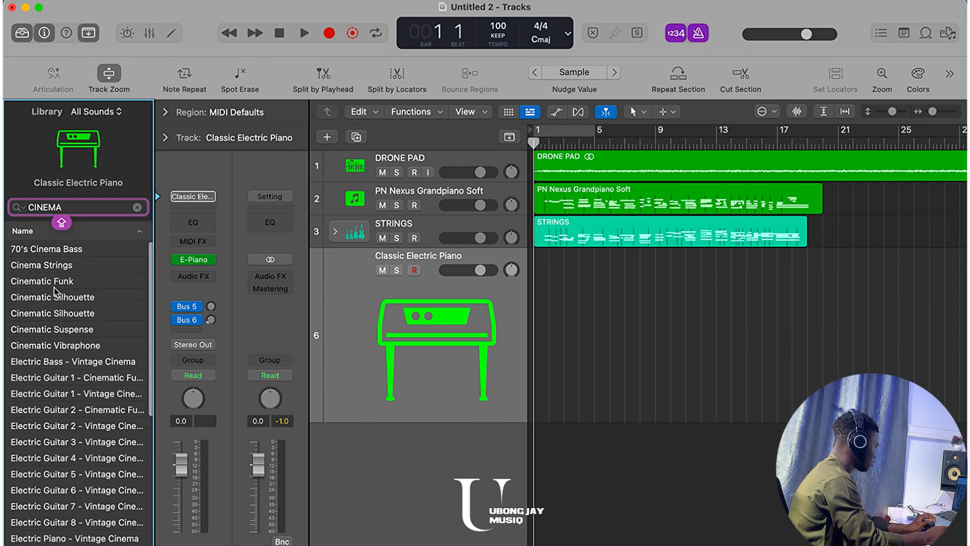
left_click(53, 266)
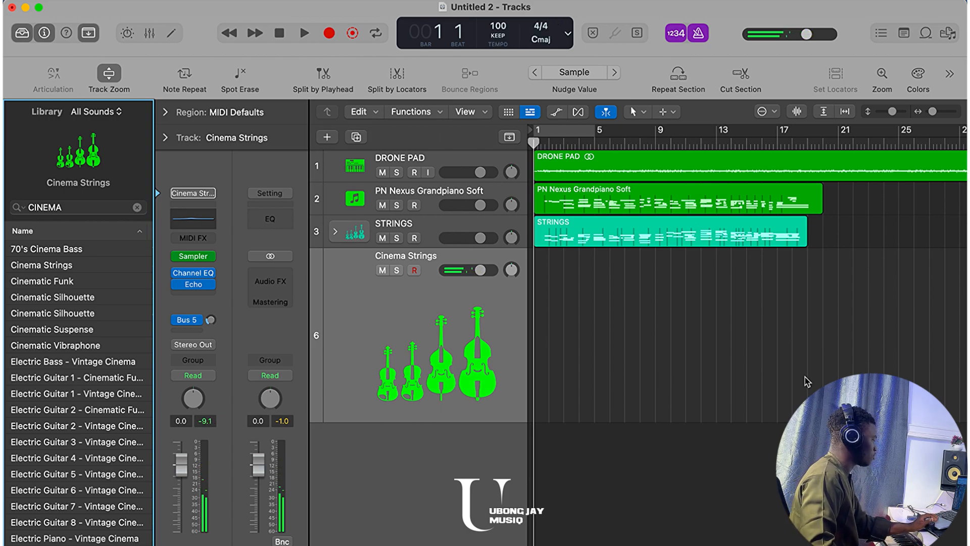
Record a Cinema Strings part from bar 1 to about bar 14 and dismiss the system overload alert
key("super+Right")
key("super+Right")
key("r")
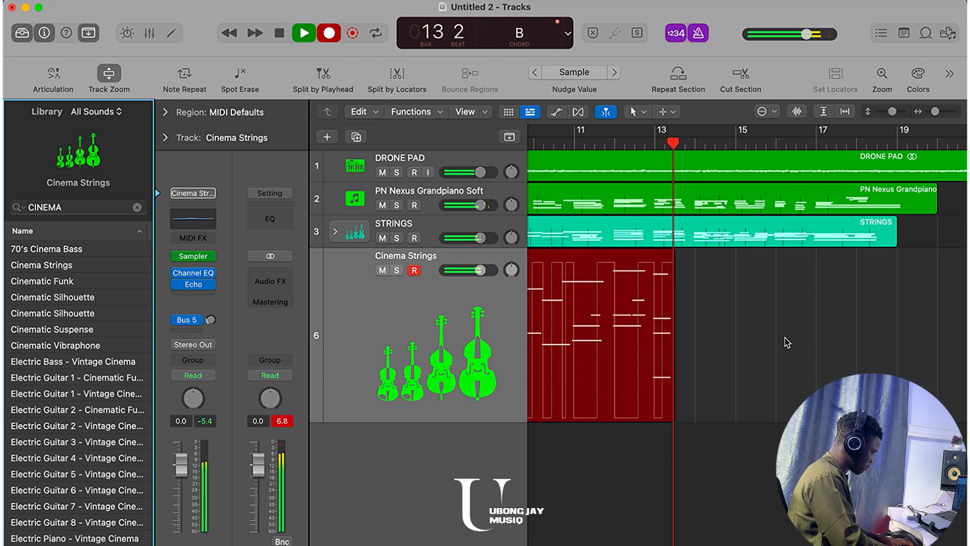
key("space")
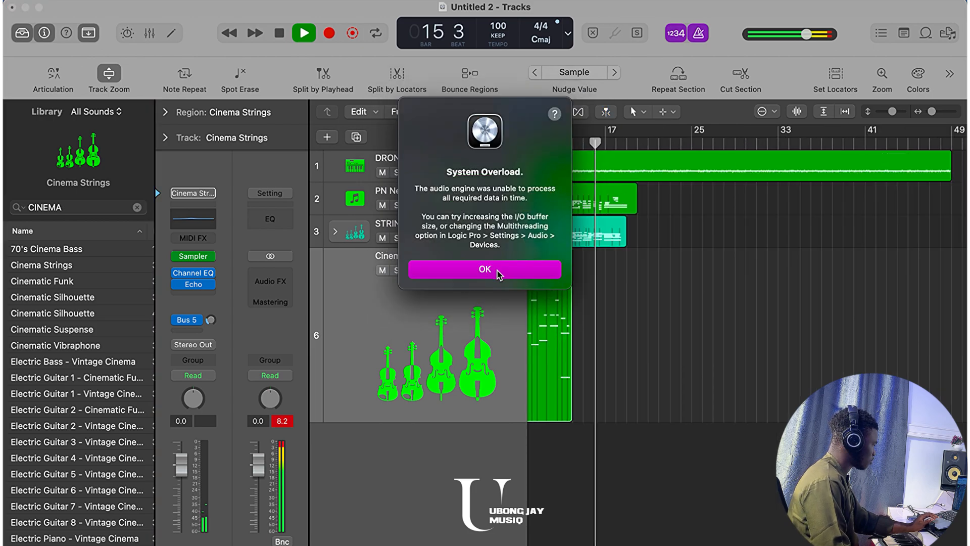
left_click(498, 272)
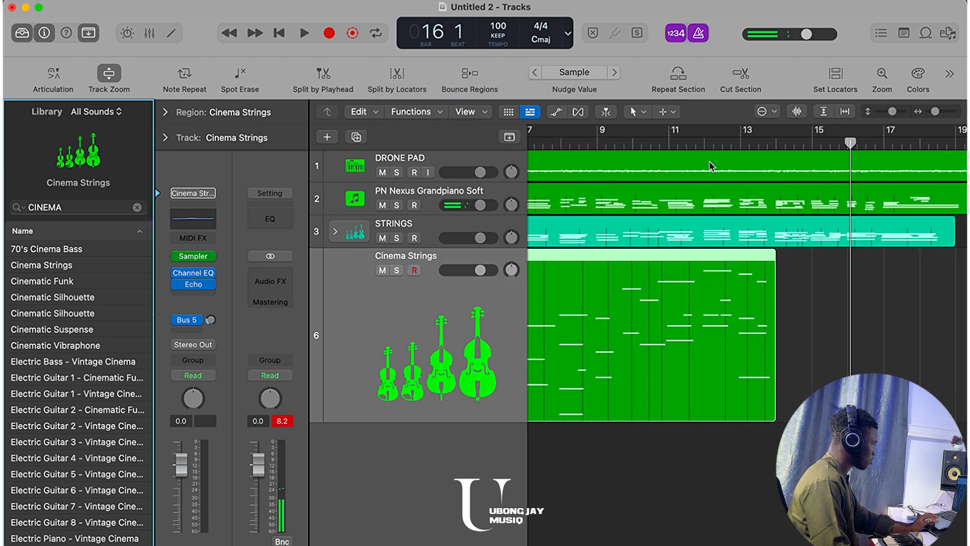
Place the playhead at bar 13 and trim the end of the Cinema Strings region to just before bar 14
left_click(739, 142)
scroll(740, 142, "up", 5)
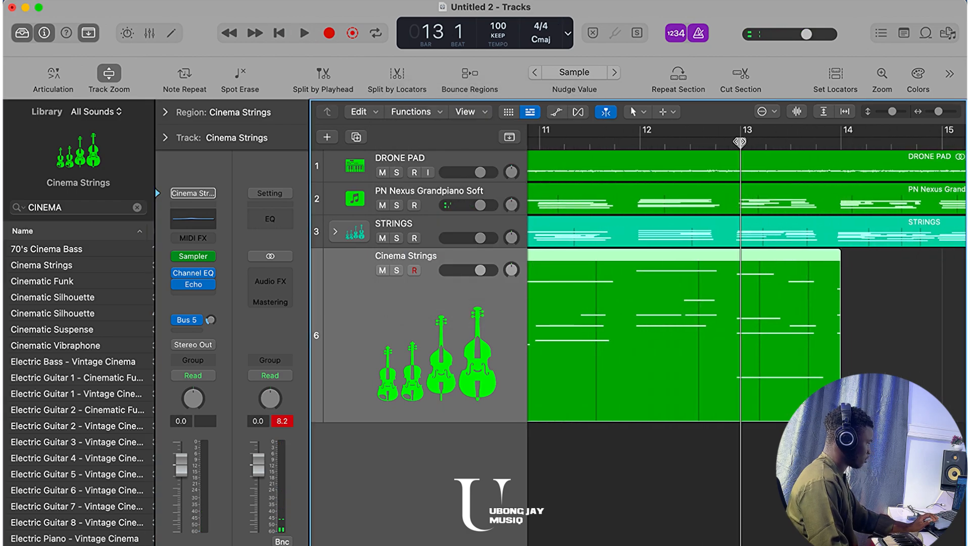
scroll(740, 141, "right", 2)
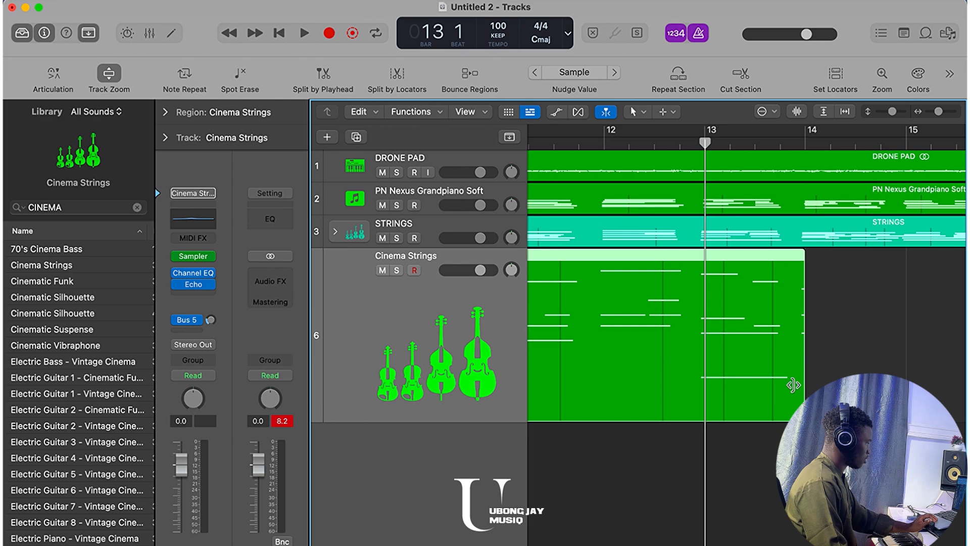
left_click_drag(794, 385, 781, 385)
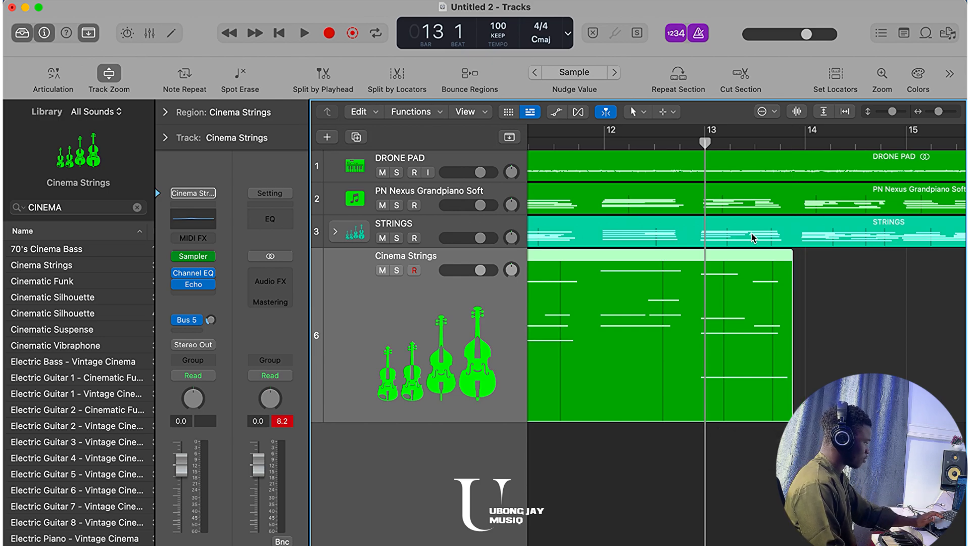
Play from bar 13 and record the rest of the Cinema Strings part from about bar 14 to bar 19
key("space")
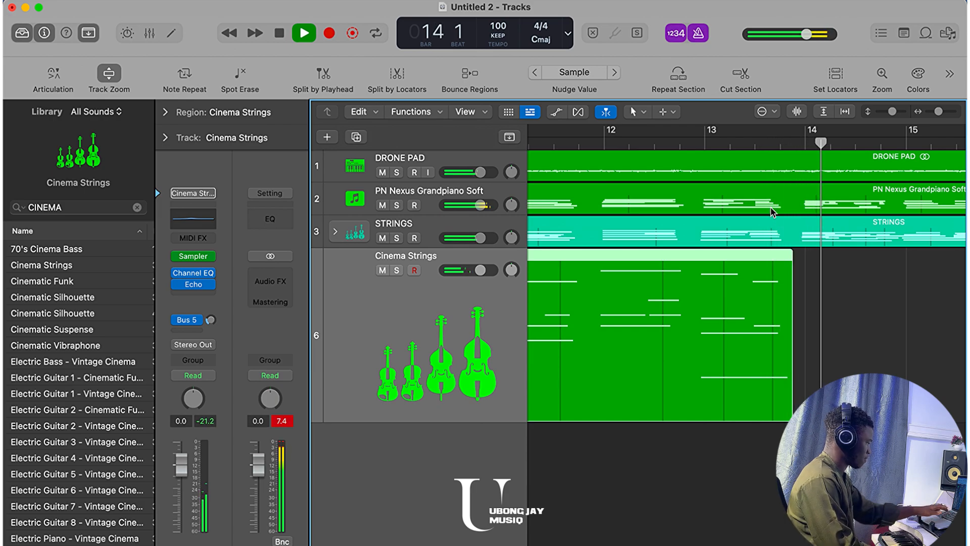
key("r")
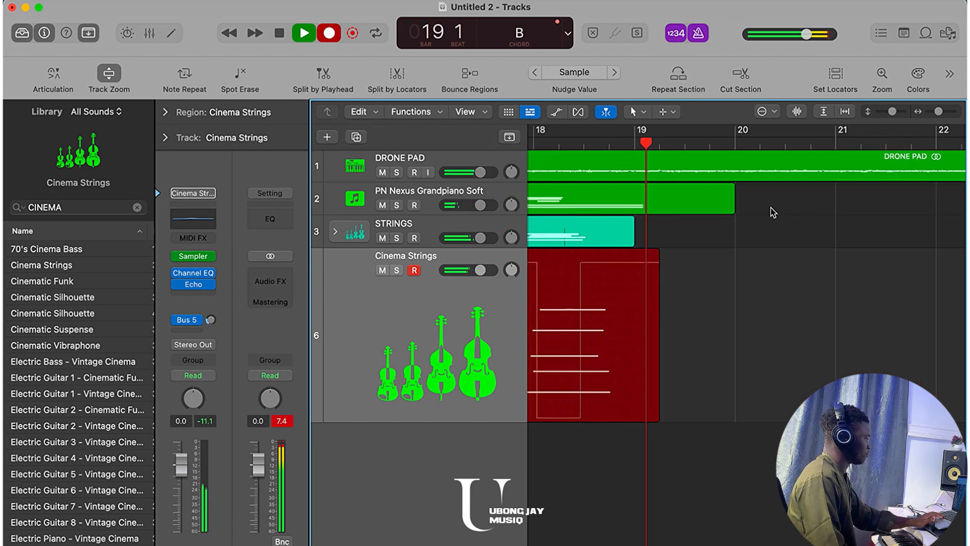
key("space")
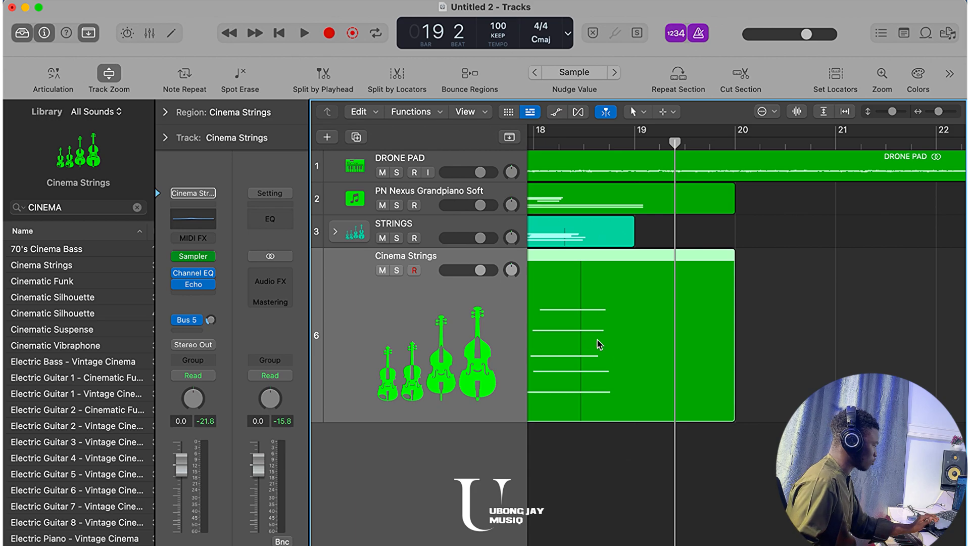
Select both Cinema Strings regions and join them into one region
key("super+Left")
key("super+Left")
key("super+Left")
key("super+Left")
key("super+Left")
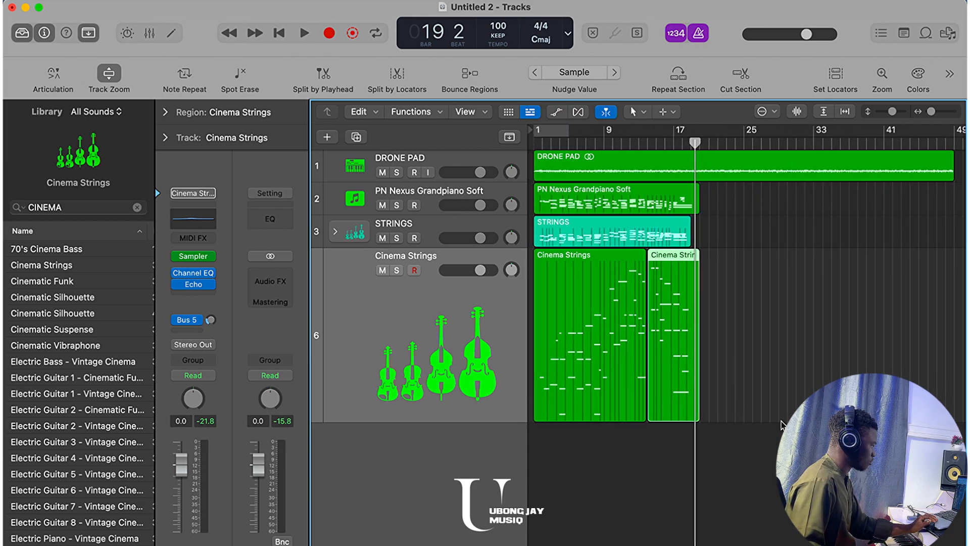
key("super+Right")
key("super+Right")
key("super+Right")
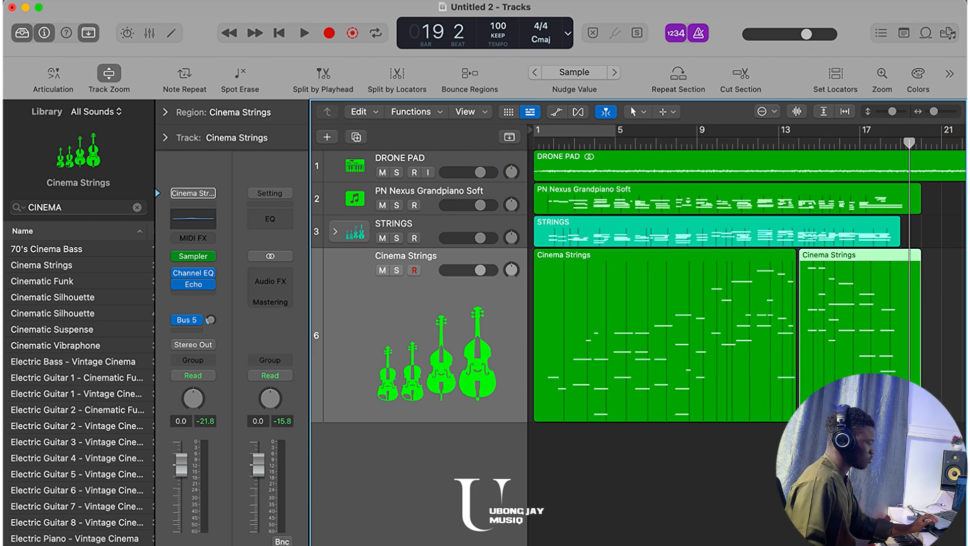
left_click_drag(828, 451, 729, 392)
key("super+j")
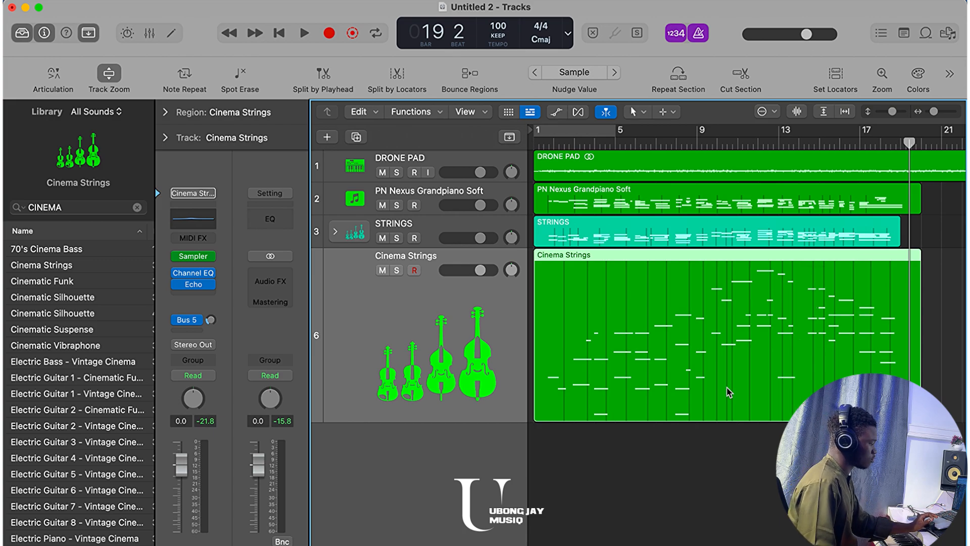
Return the playhead to the start and extend the STRINGS region's end to bar 20, matching the other parts
key("Return")
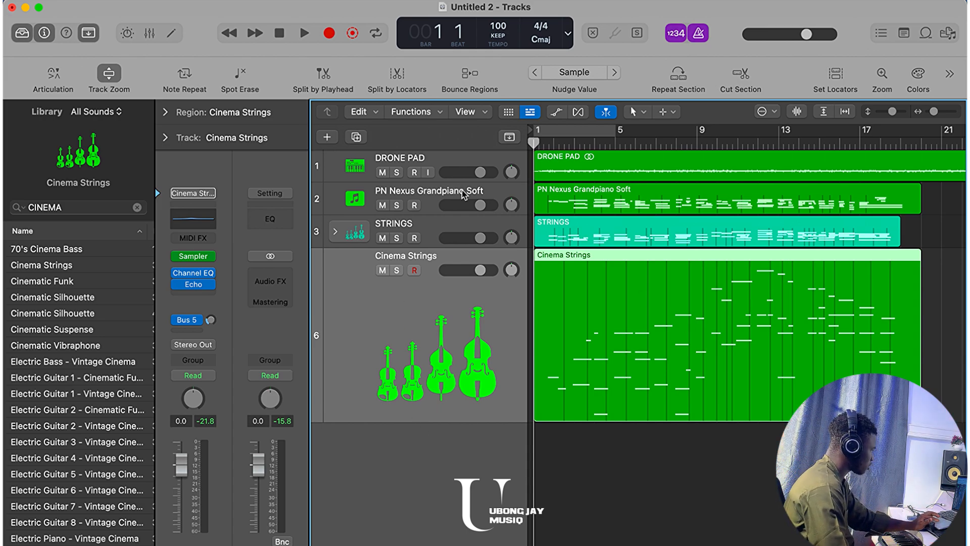
left_click(464, 224)
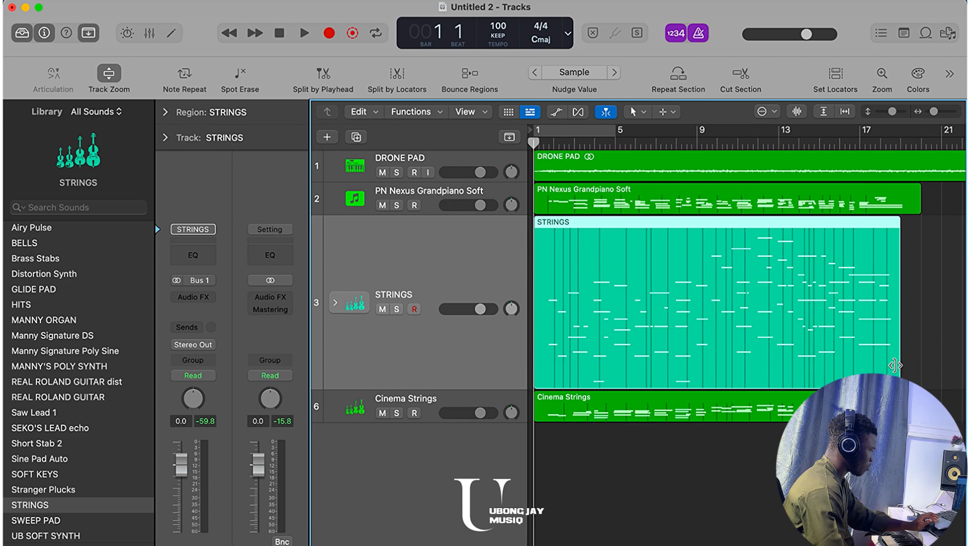
left_click_drag(894, 364, 920, 365)
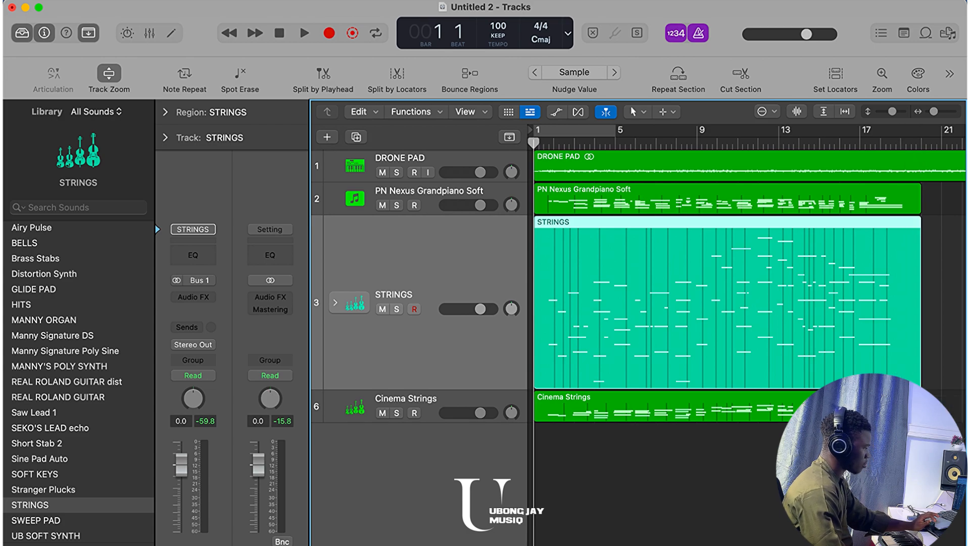
left_click(899, 449)
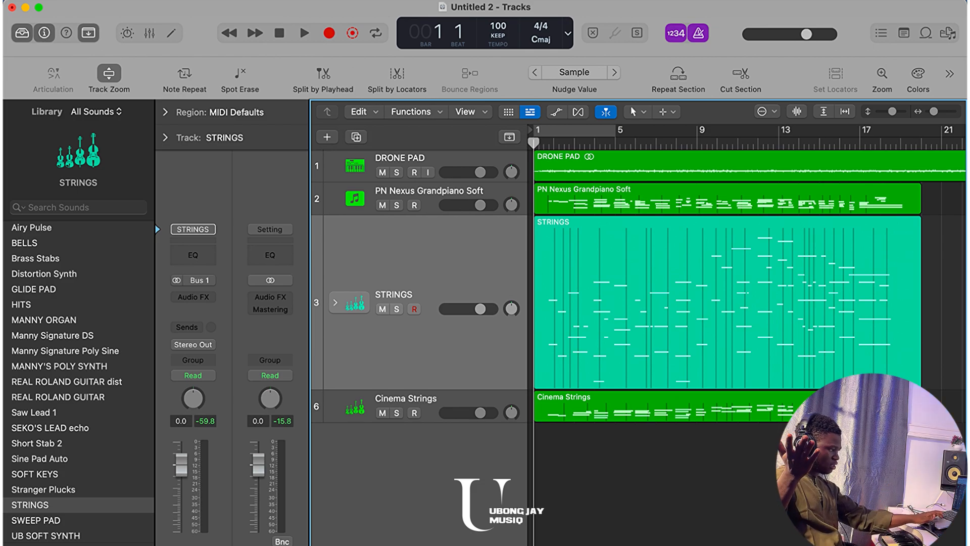
Play the arrangement through to about bar 20 with the metronome off, panning STRINGS to -20 and Cinema Strings to the right
key("space")
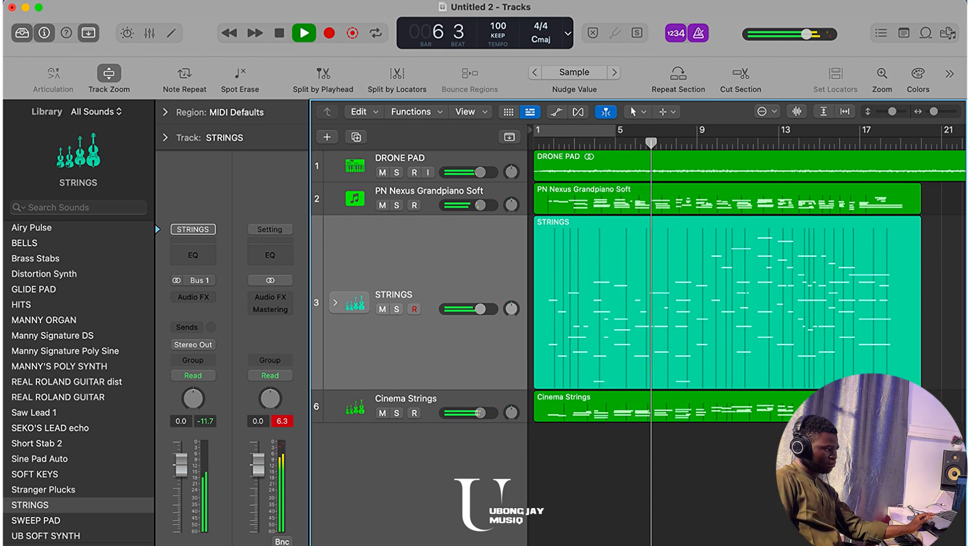
left_click(698, 34)
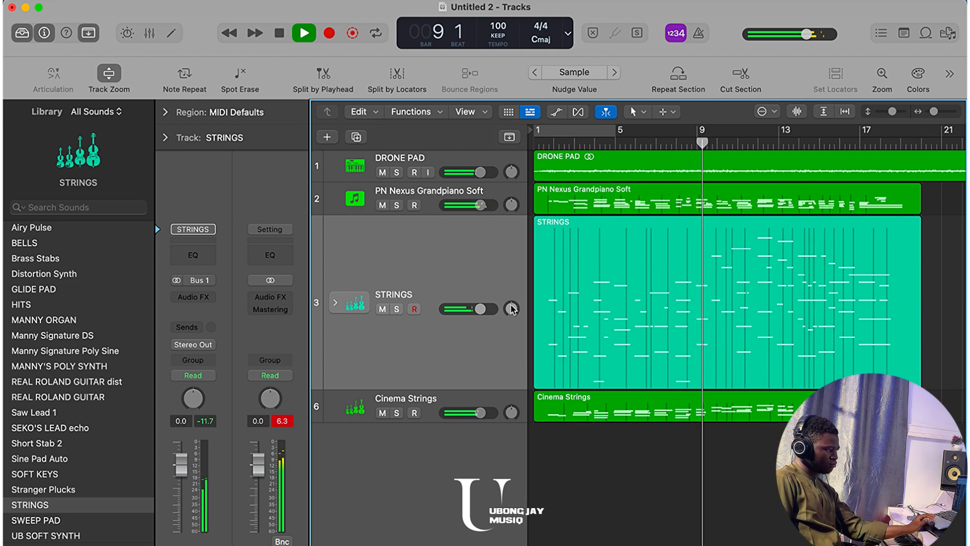
left_click_drag(511, 309, 511, 318)
left_click_drag(512, 413, 512, 402)
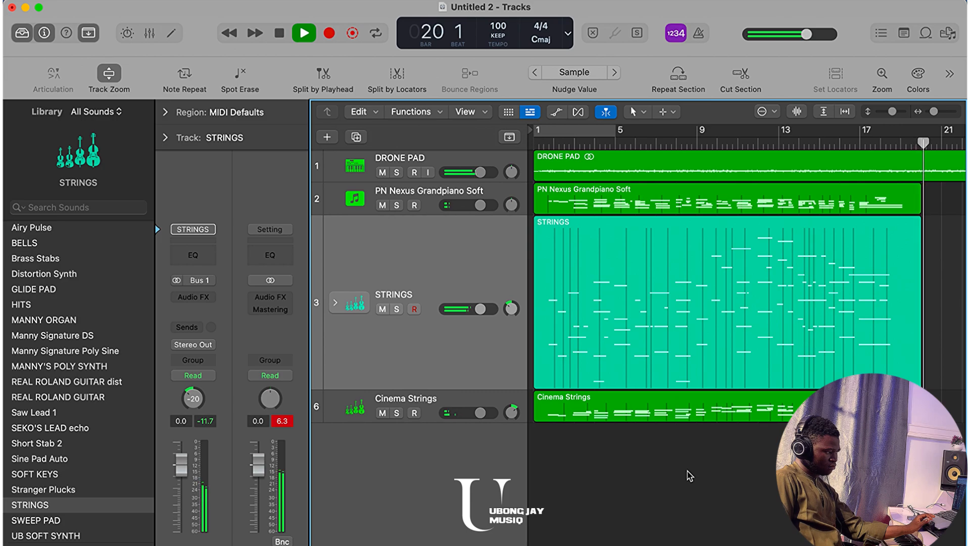
key("space")
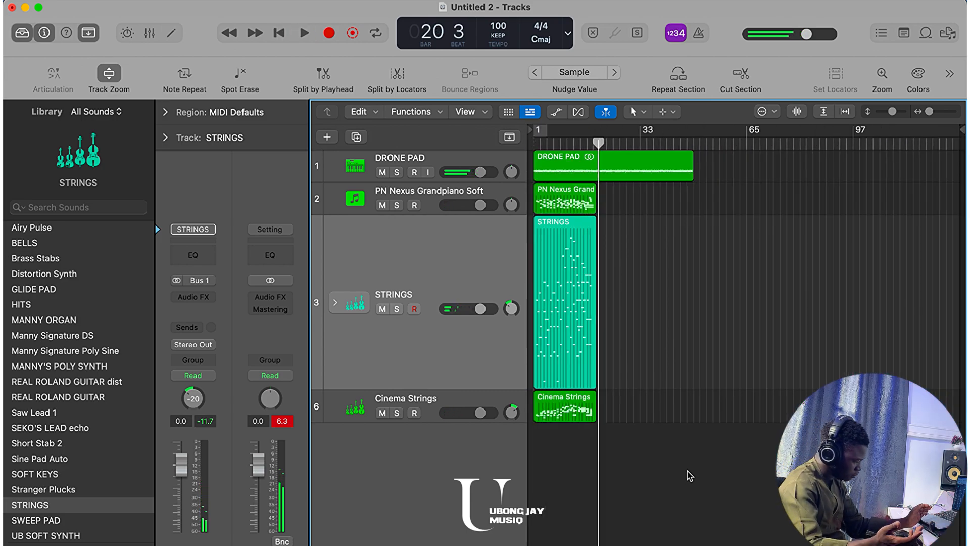
key("super+Left")
key("super+Left")
key("super+Left")
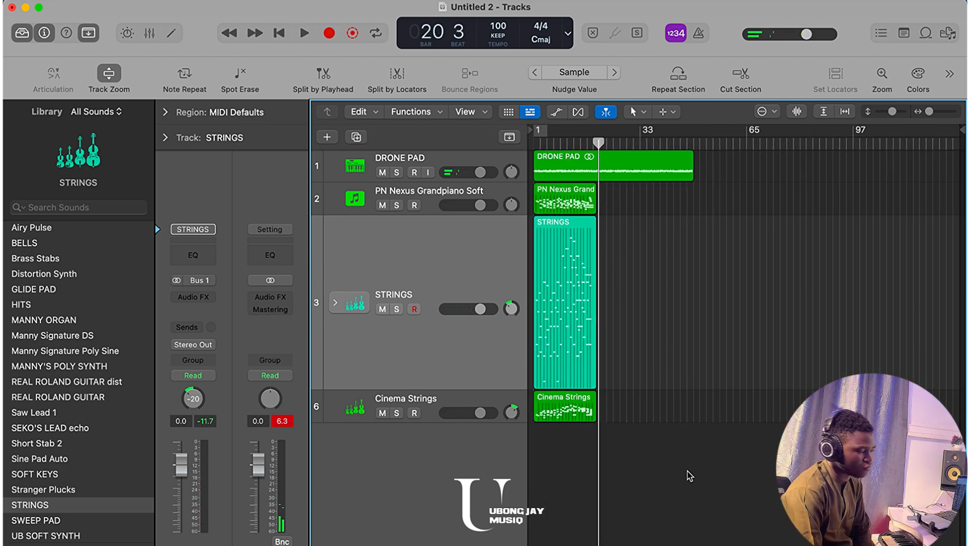